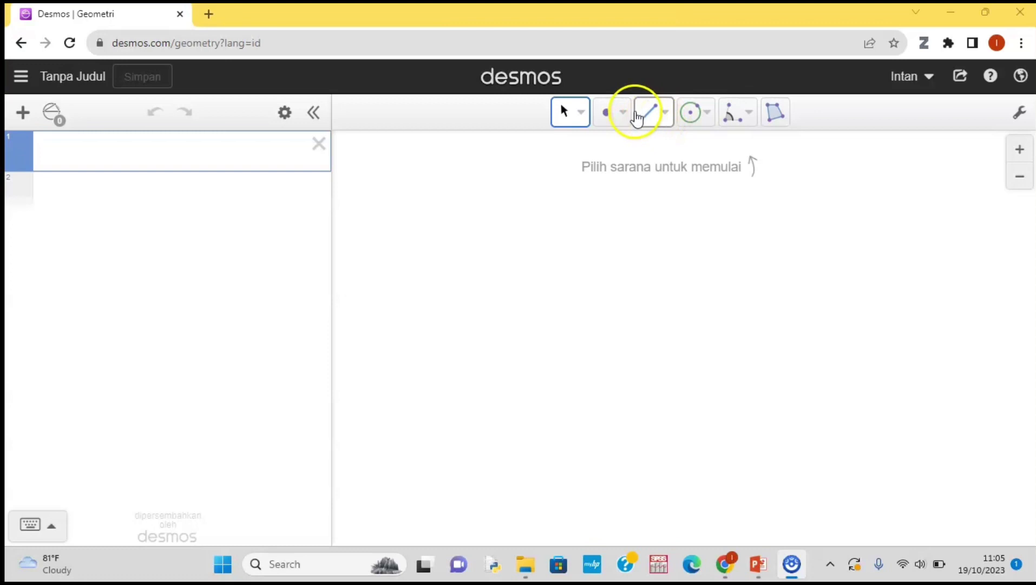
left_click(623, 113)
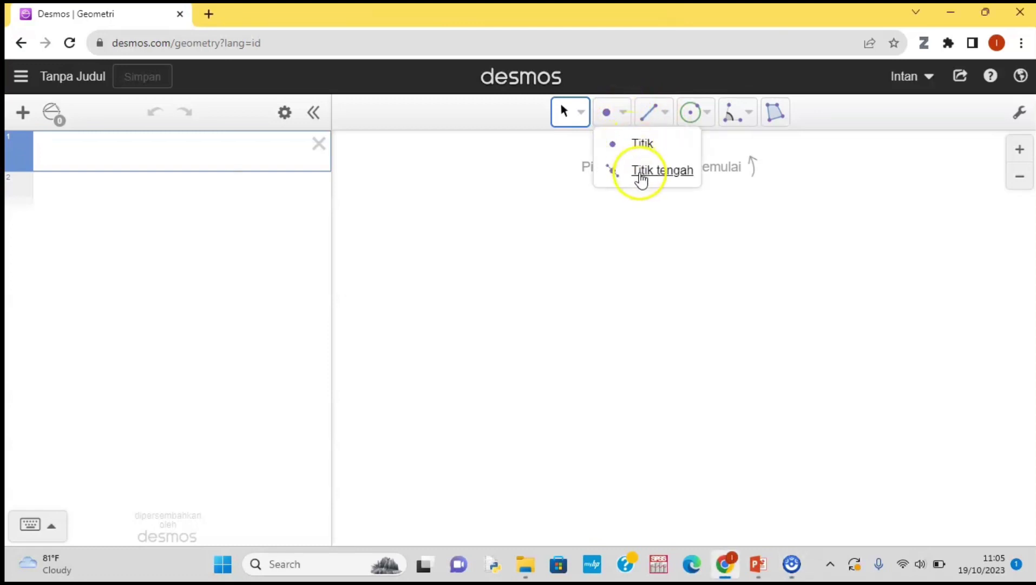
left_click(665, 114)
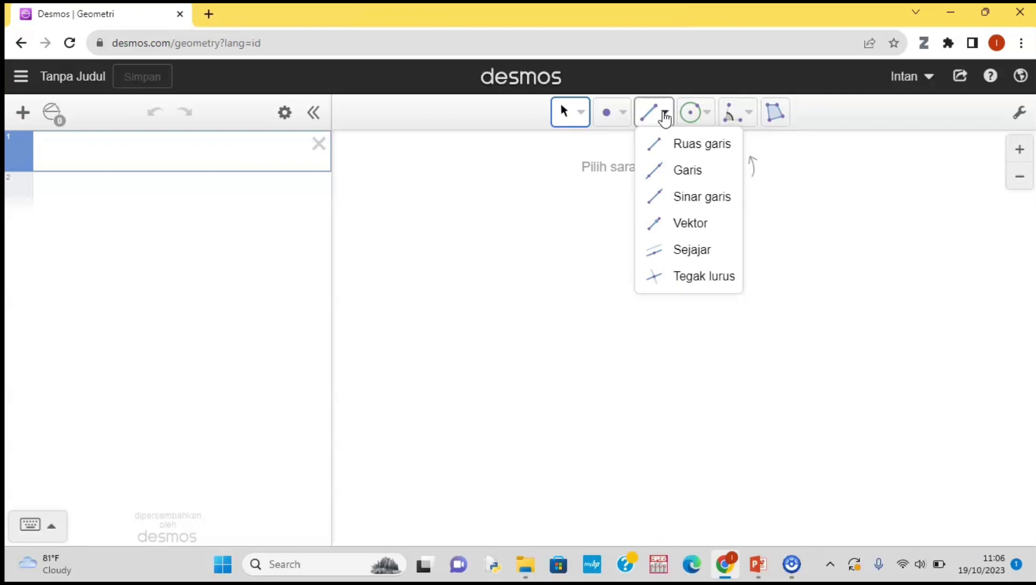
left_click(705, 112)
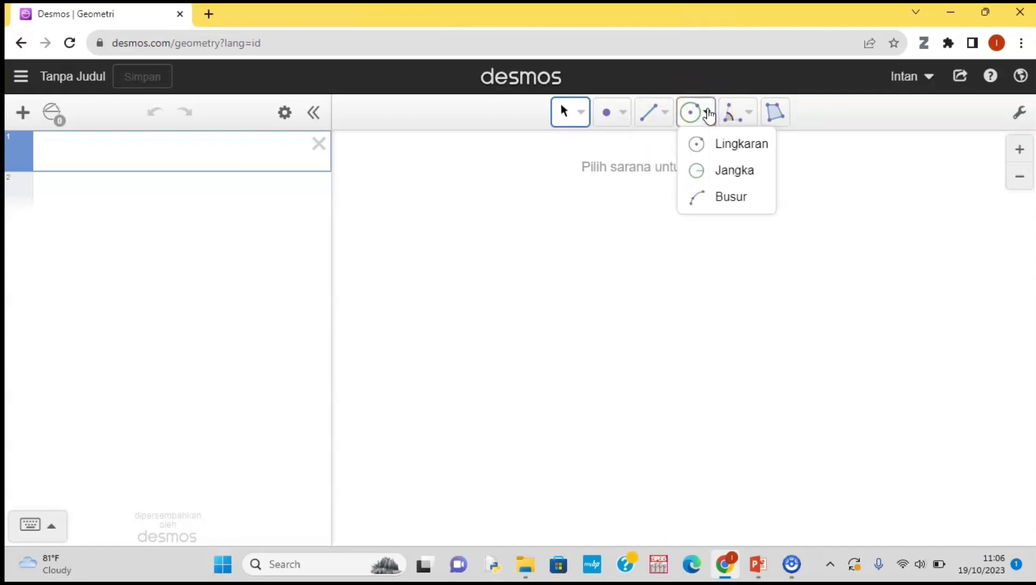
left_click(749, 112)
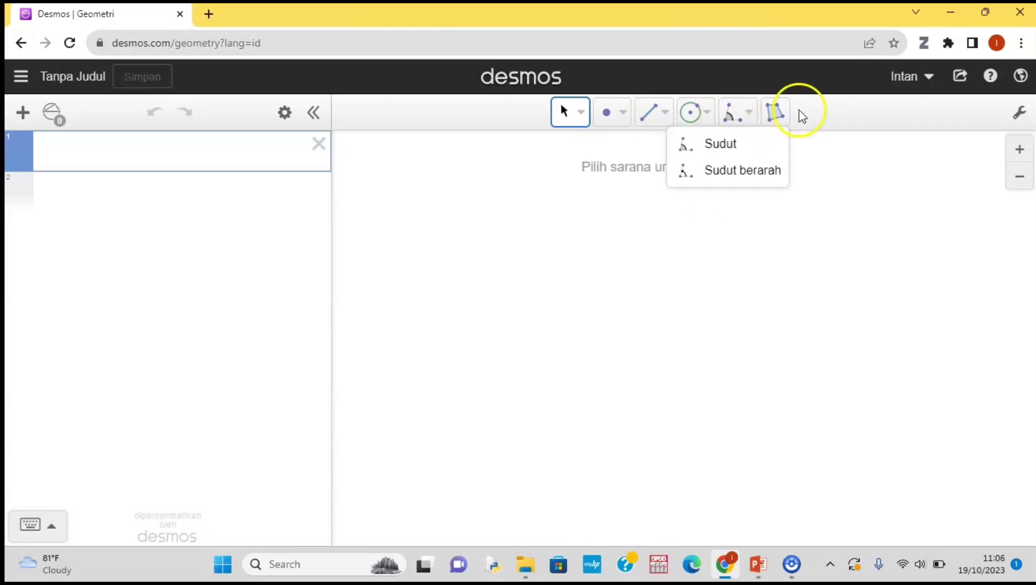
left_click(831, 135)
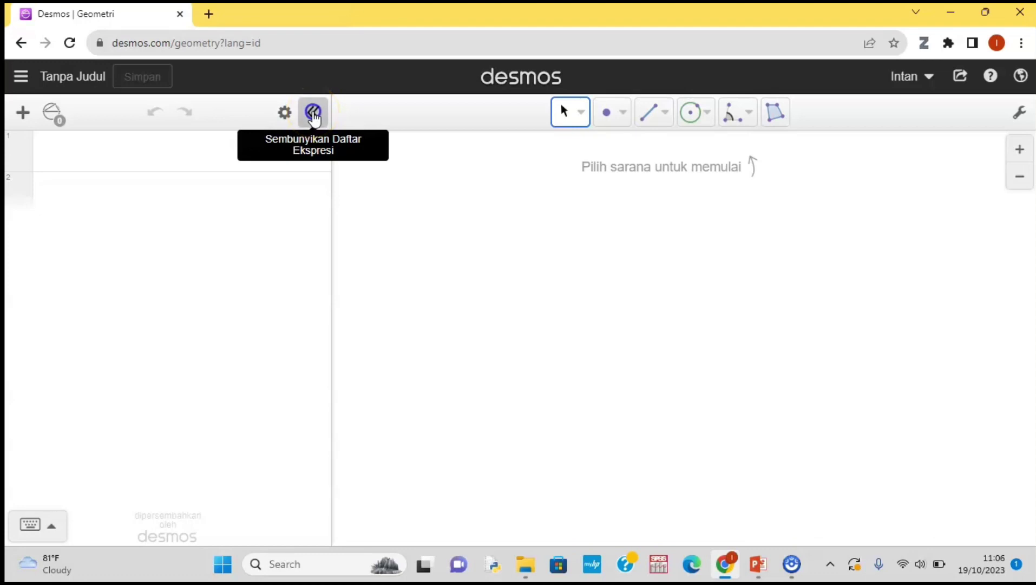
Step: Hide the expression list and turn on the grid with minor gridlines, leaving the axes off
left_click(313, 114)
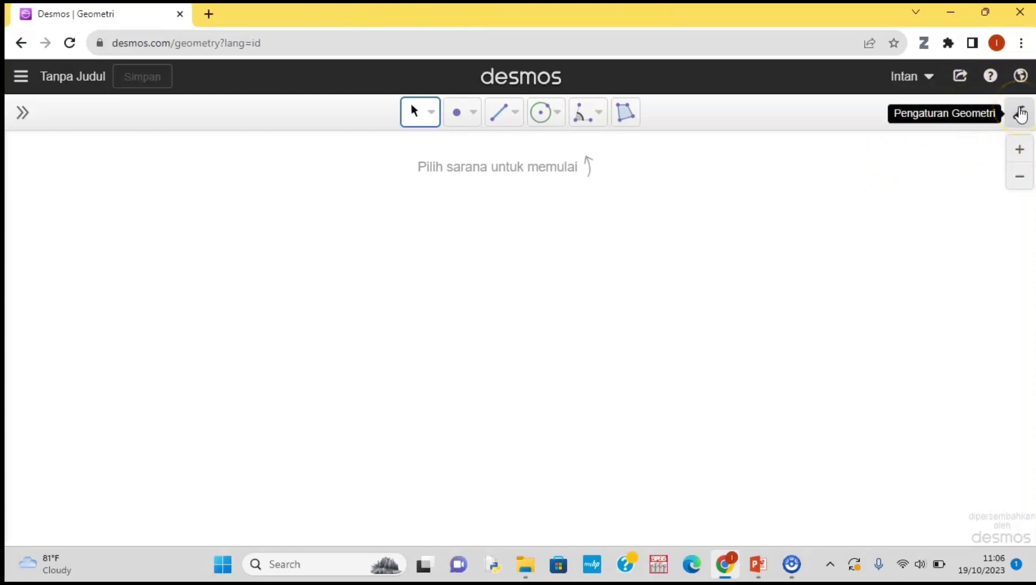
left_click(1020, 114)
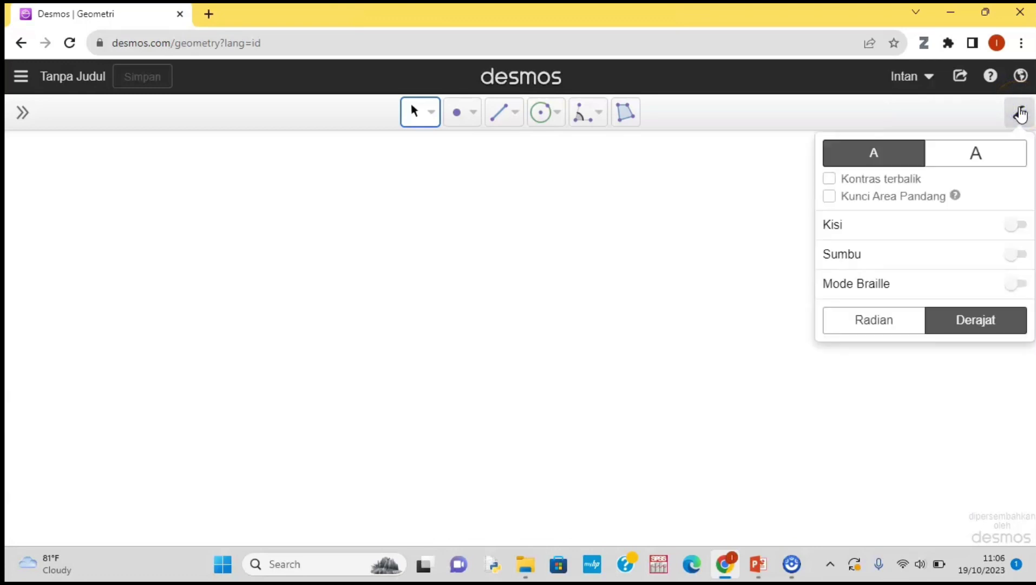
left_click(1020, 227)
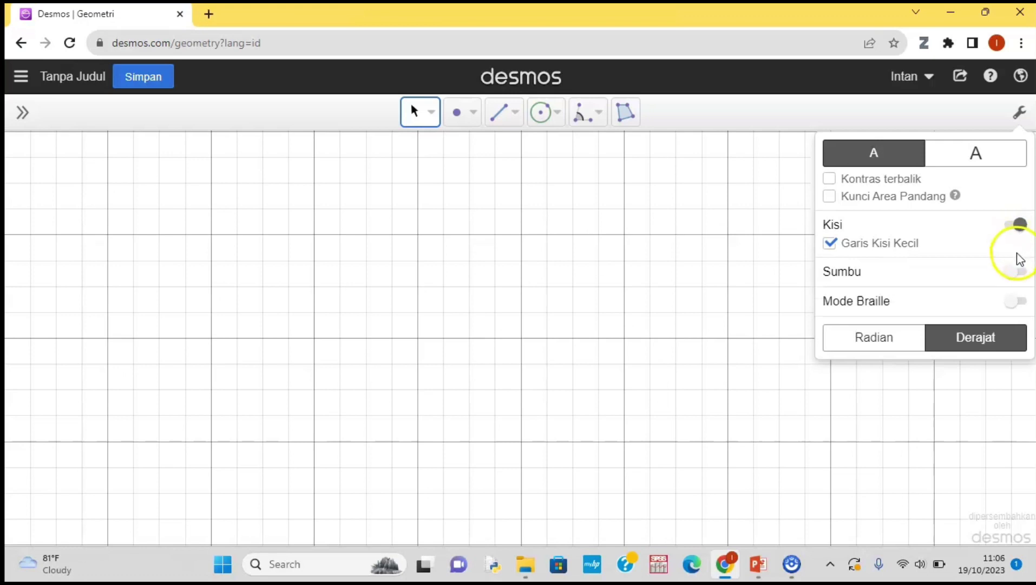
left_click(1018, 275)
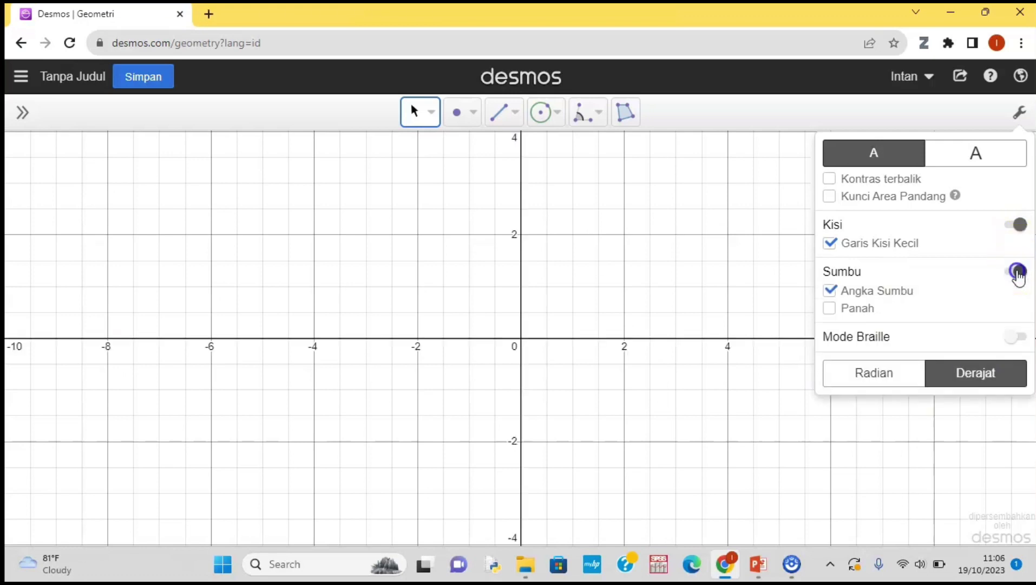
left_click(1017, 272)
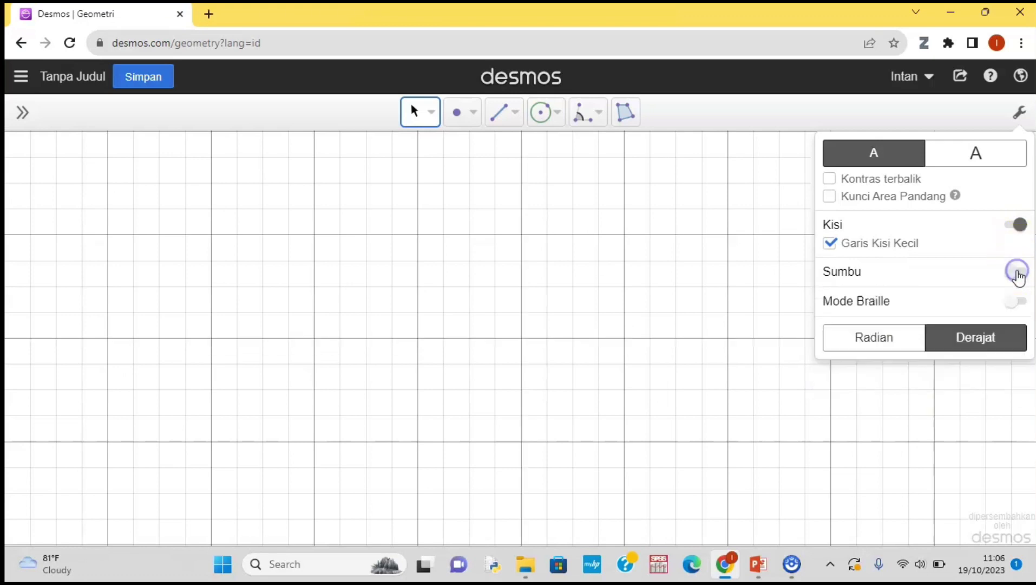
left_click(736, 257)
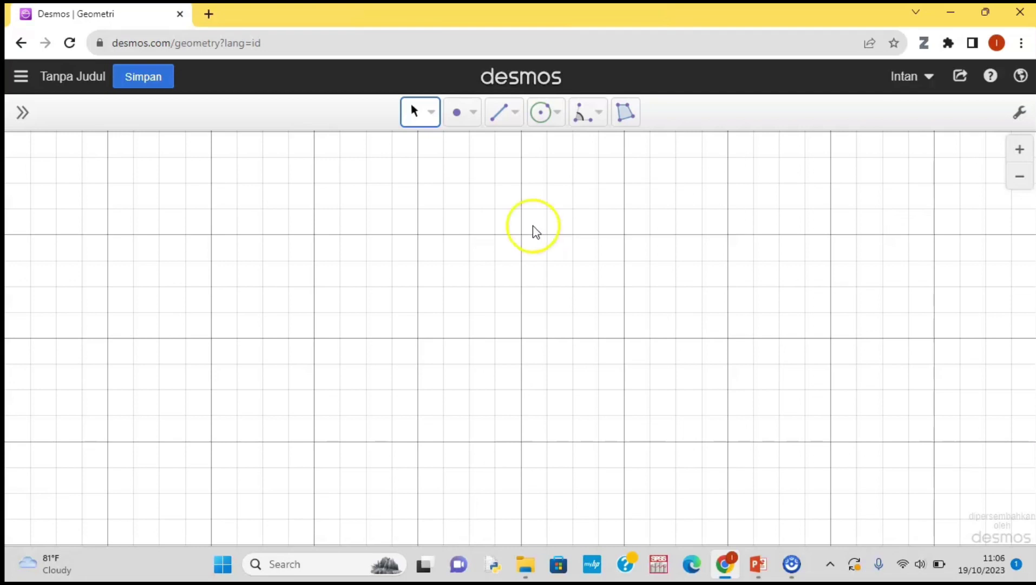
Step: Place two points on the grid, at (-2, 2) and (0, 2)
left_click(472, 114)
left_click(493, 145)
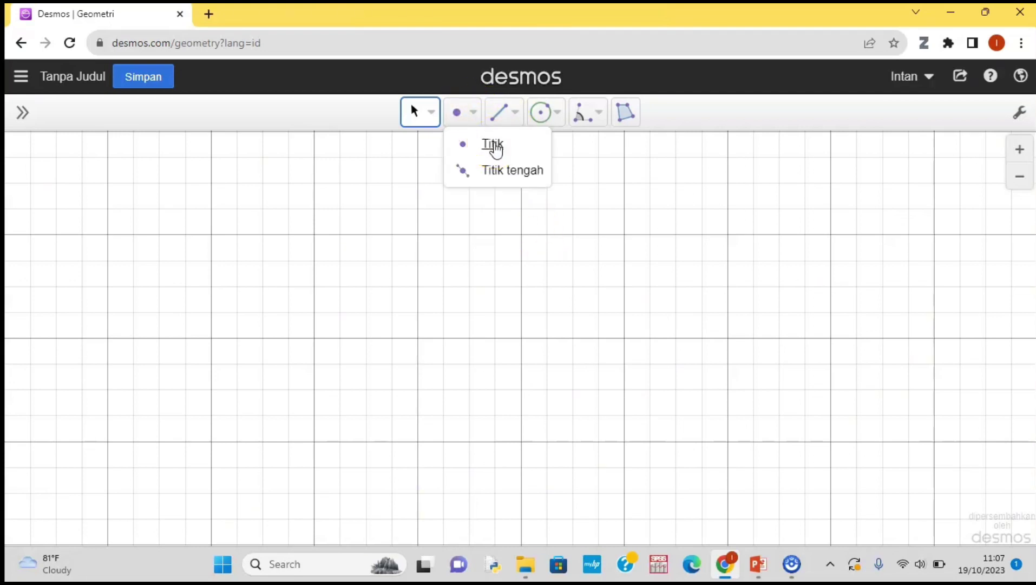
left_click_drag(458, 168, 421, 241)
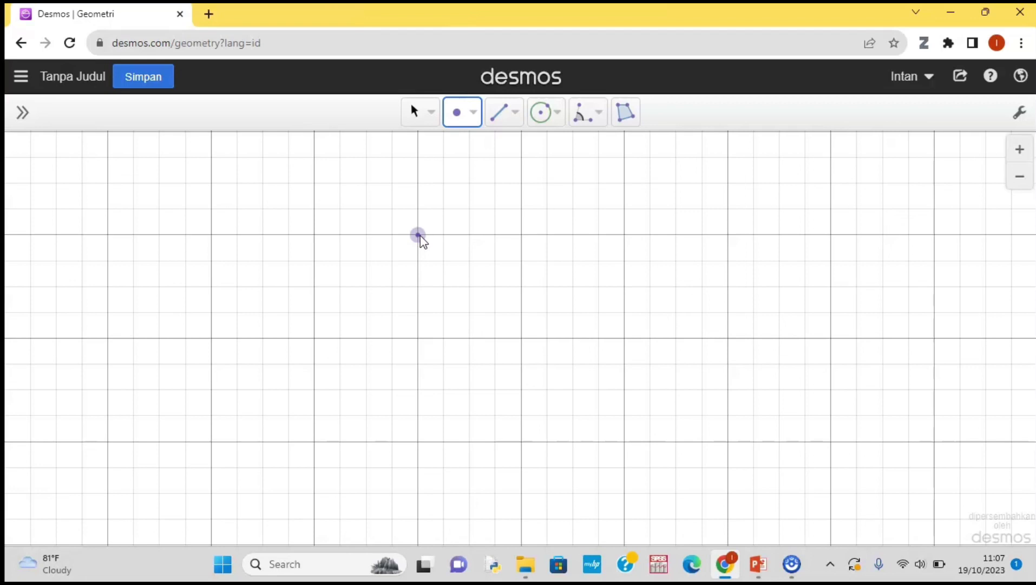
left_click_drag(421, 238, 433, 140)
Step: Move the point at (-2, 2) to (-4, 0) and the point at (0, 2) to (-6, 2)
left_click(415, 110)
left_click(433, 115)
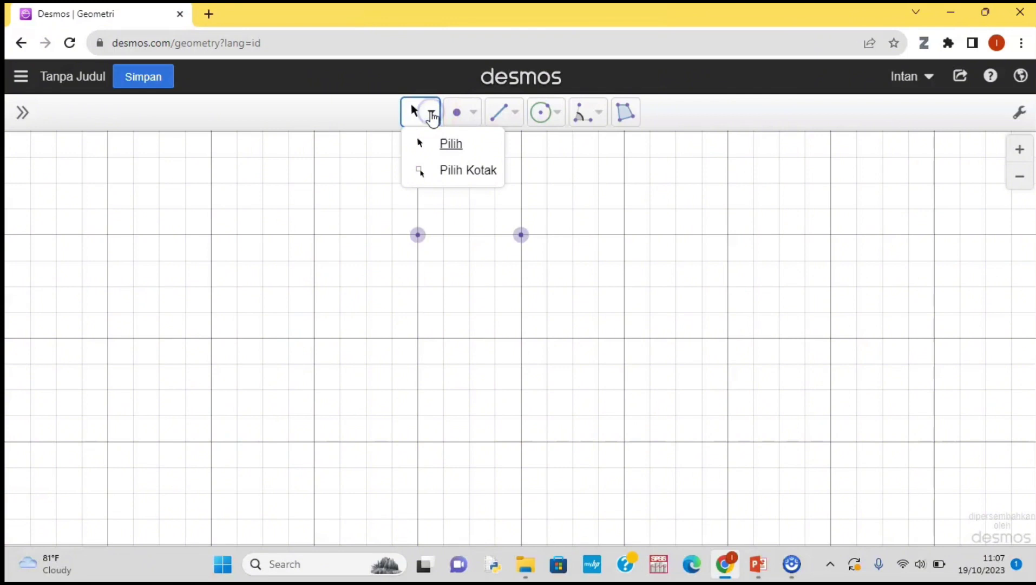
left_click(410, 114)
left_click(418, 234)
left_click_drag(421, 235, 314, 339)
left_click_drag(521, 234, 211, 234)
left_click(405, 174)
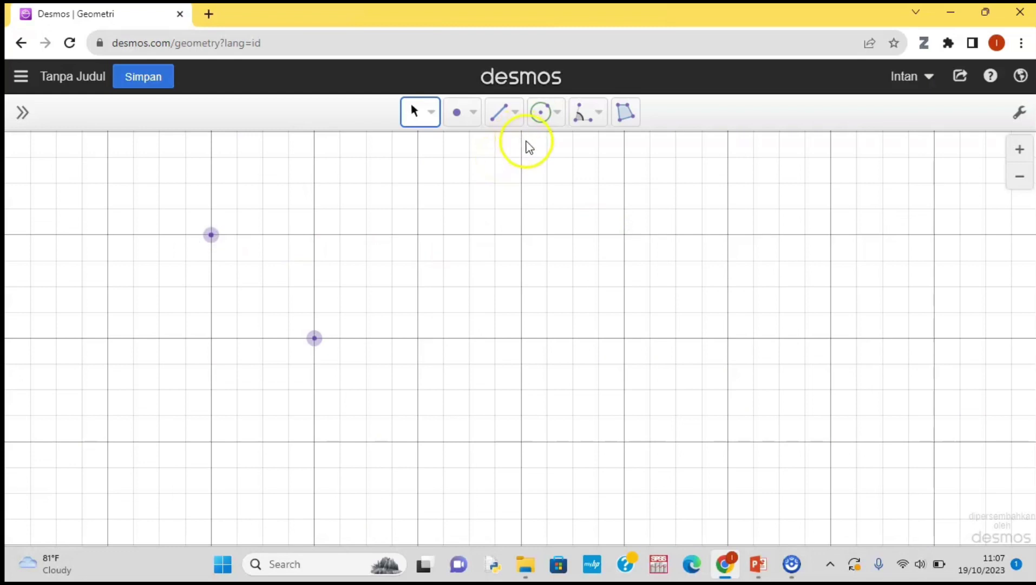
Step: Draw two infinite lines (Garis), one through (-2, 2) and (2, 0), the other through the existing points at (-6, 2) and (-4, 0)
left_click(513, 127)
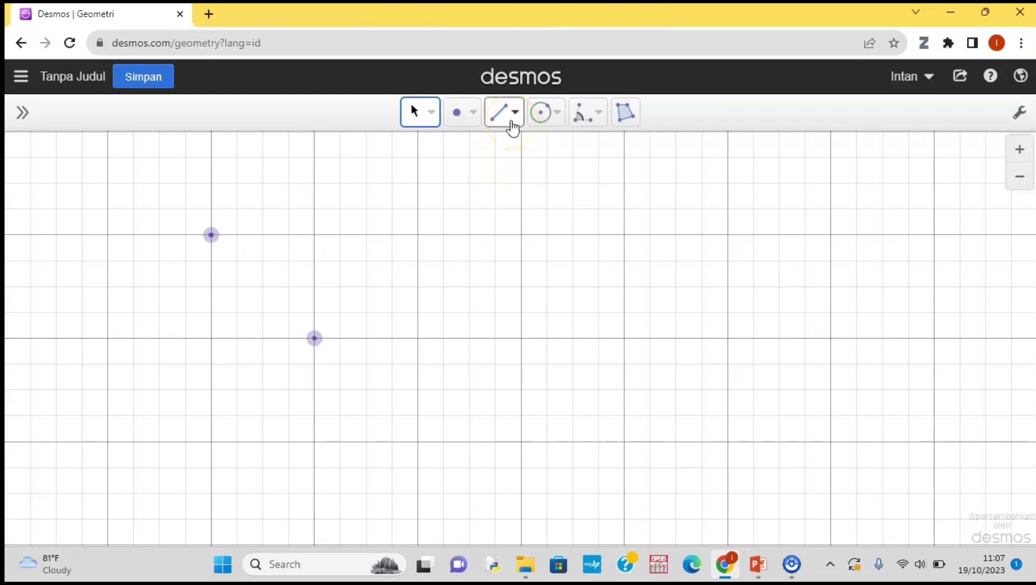
left_click(512, 126)
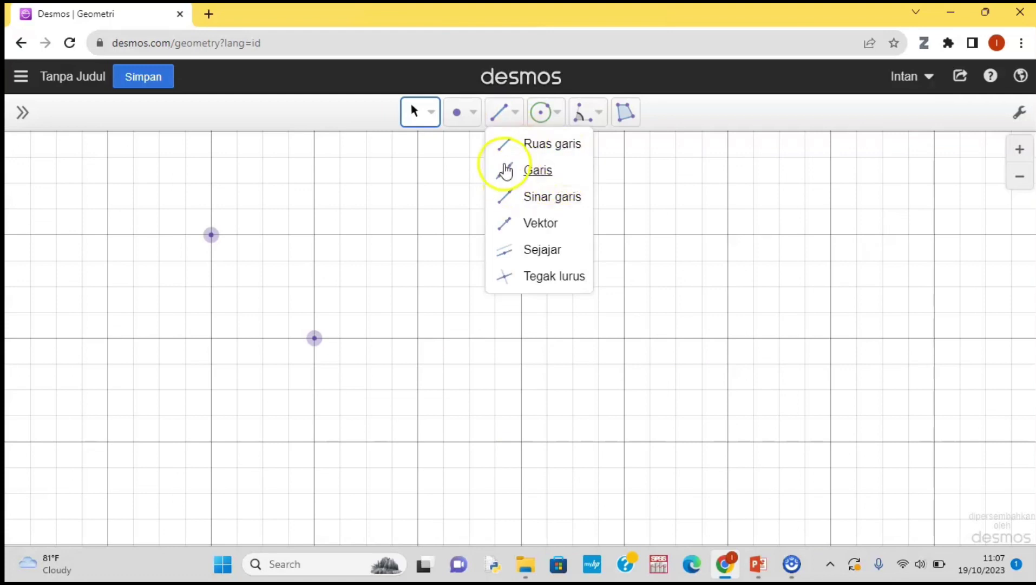
left_click(537, 170)
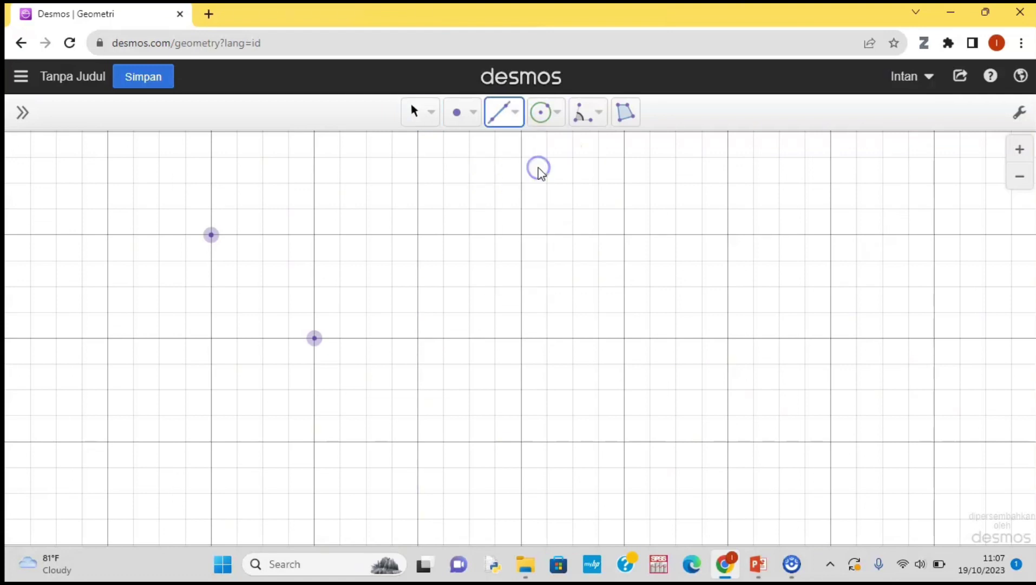
left_click(420, 236)
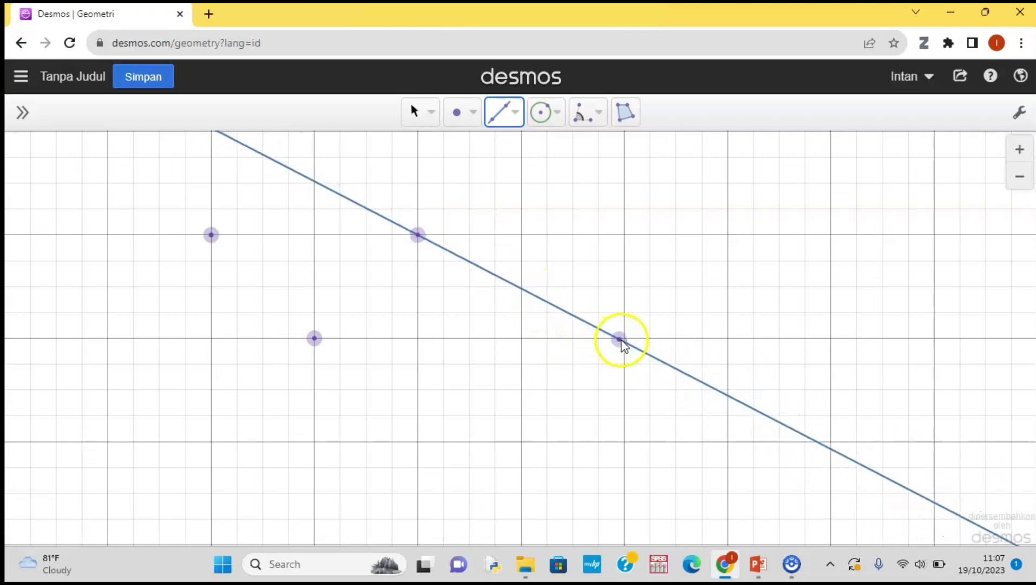
left_click(624, 339)
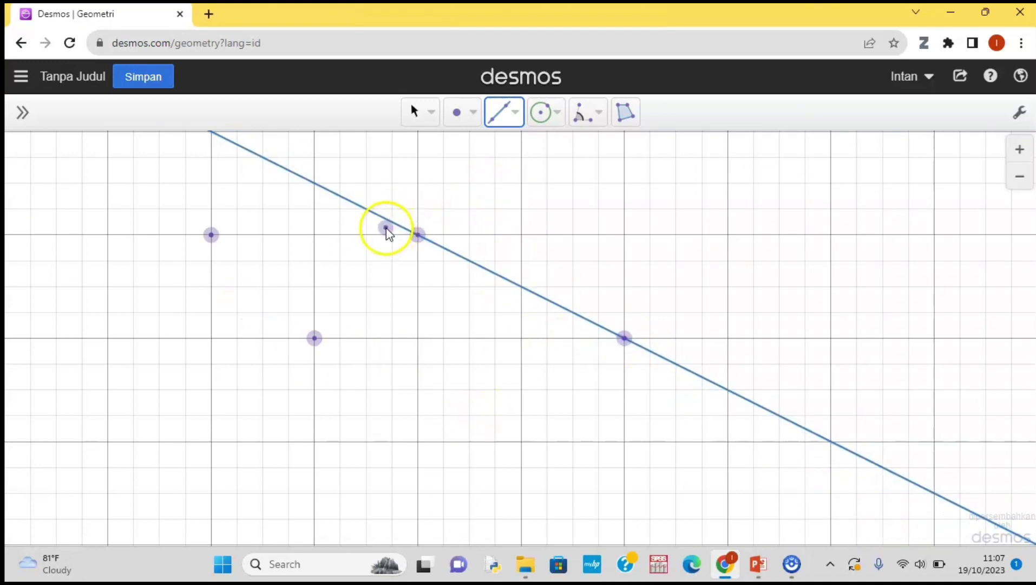
left_click(388, 231)
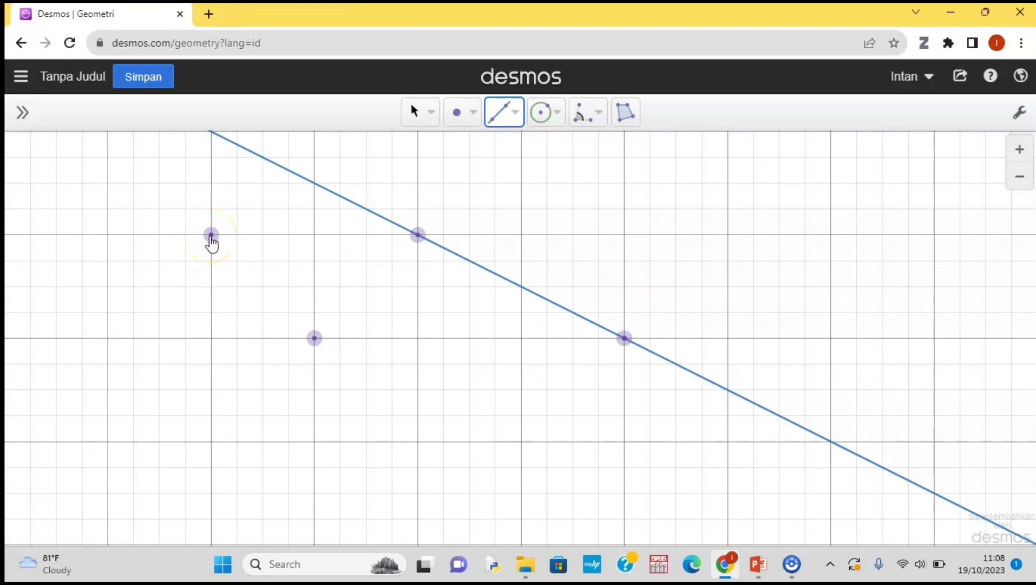
left_click_drag(211, 236, 315, 346)
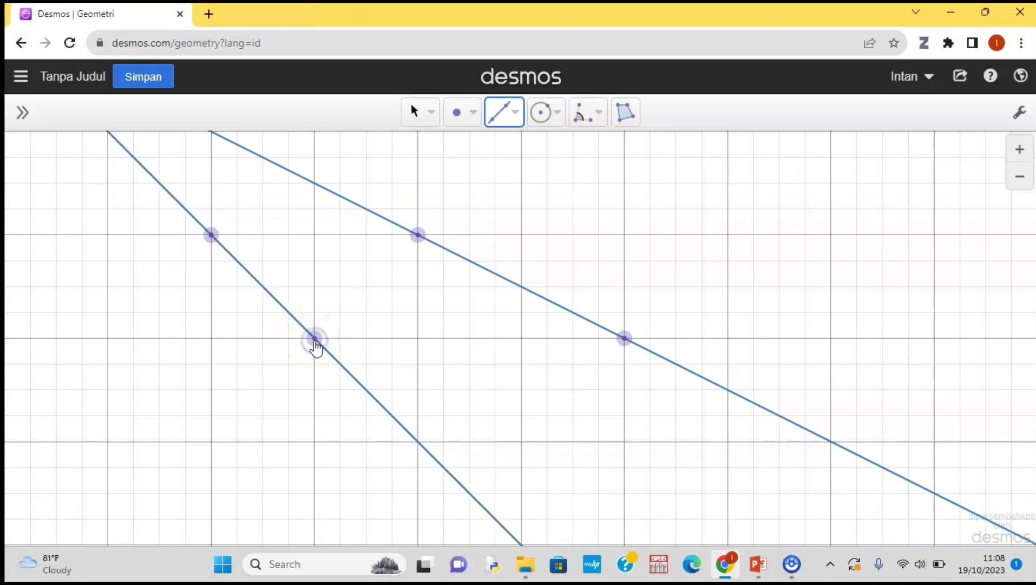
left_click(397, 204)
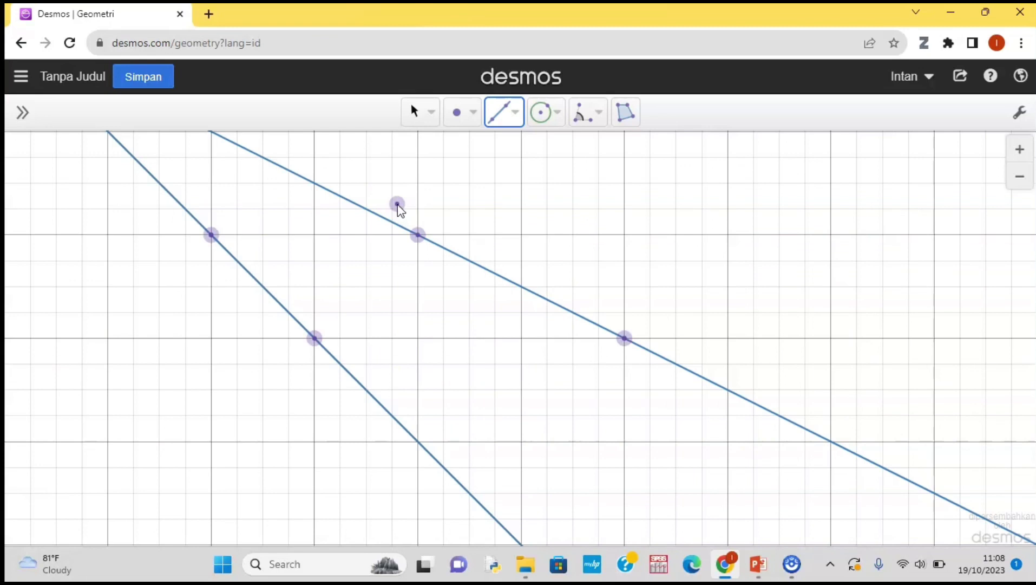
Step: Draw a line segment (Ruas garis) from (2, 2) to (6, 0)
left_click(517, 121)
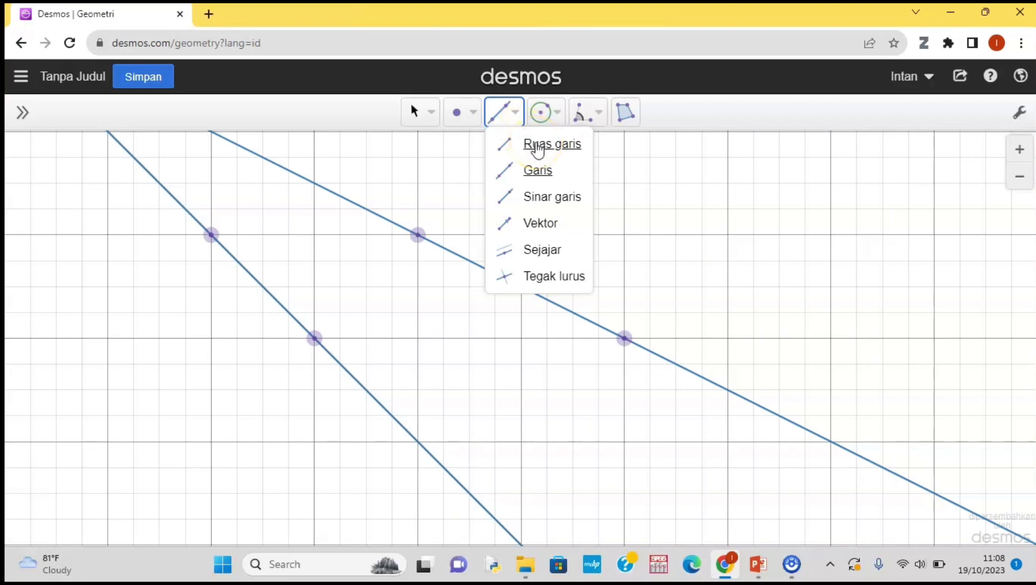
left_click(537, 146)
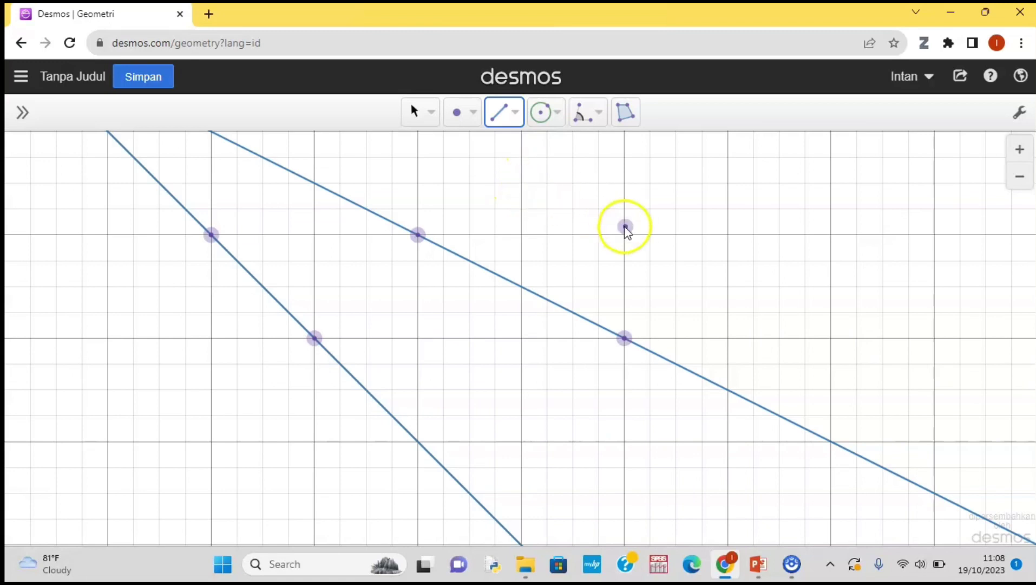
left_click_drag(626, 237, 832, 341)
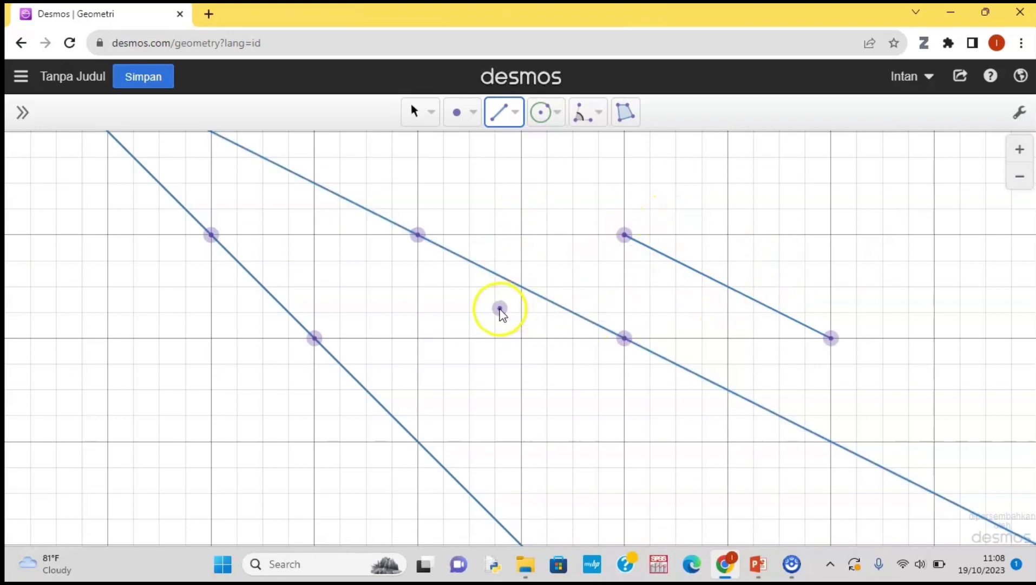
Step: Shift the line through (-2, 2) and (2, 0) downward, and delete it
left_click(416, 113)
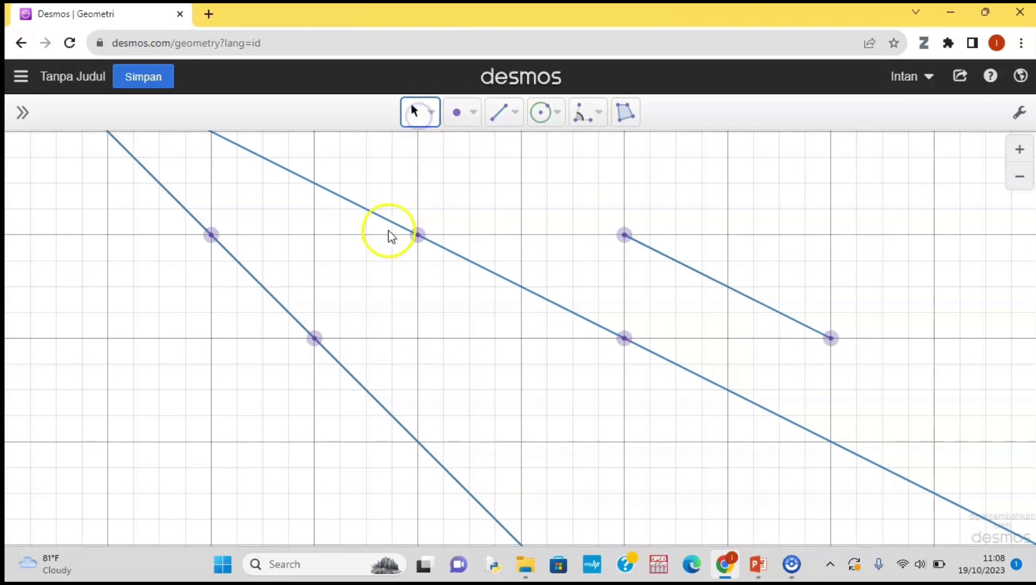
left_click_drag(389, 223, 493, 329)
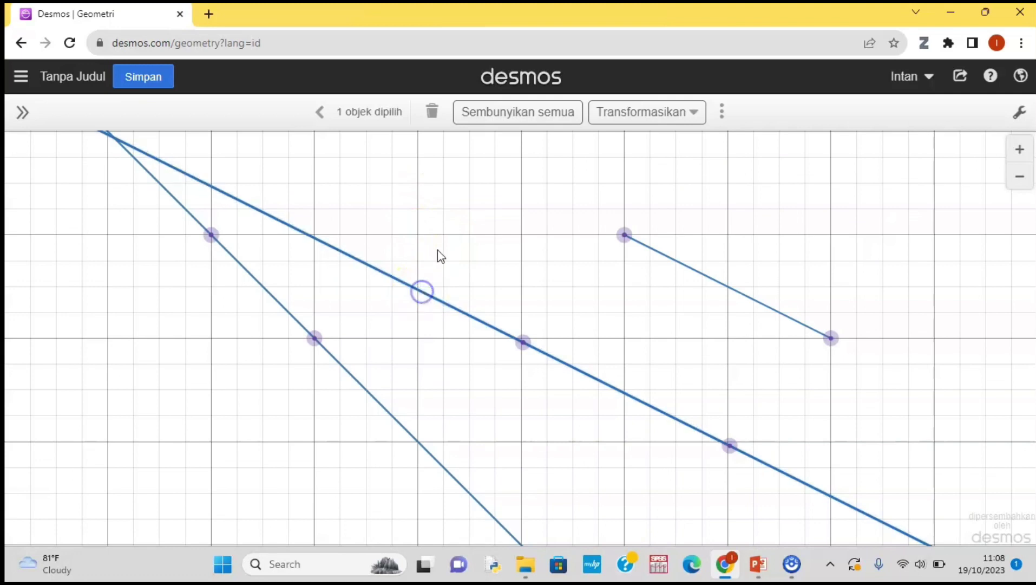
left_click(429, 119)
left_click(774, 415)
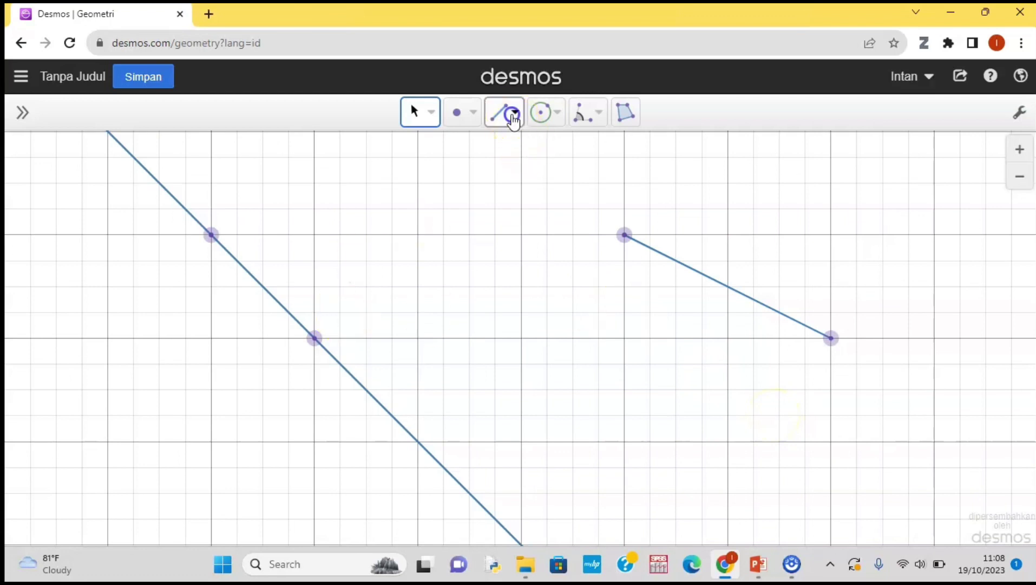
Step: Draw a ray (Sinar garis) starting at (-2, 2) and passing through (2, 0)
left_click(516, 130)
left_click(564, 193)
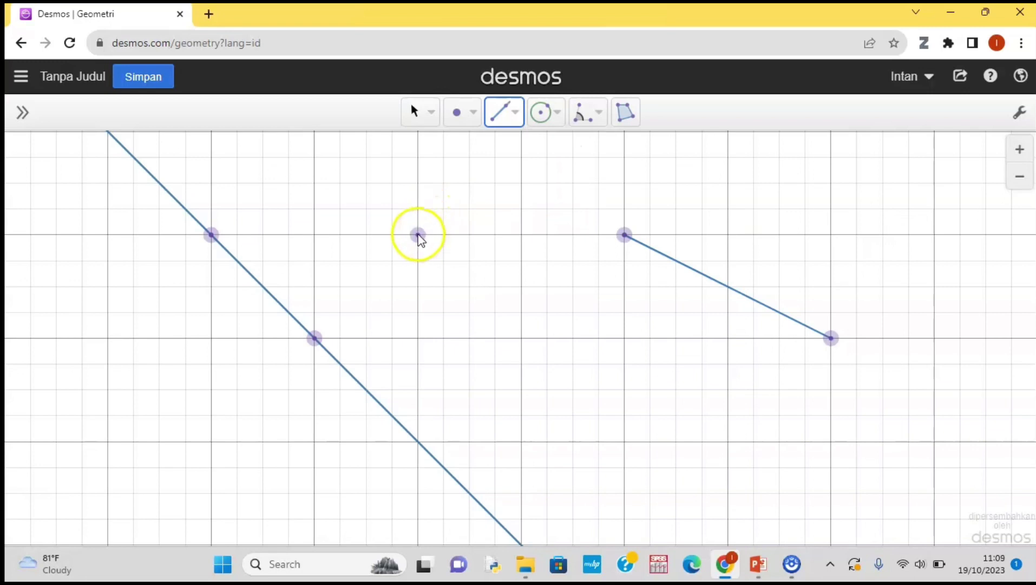
mouse_move(418, 234)
left_mouse_down()
mouse_move(634, 379)
mouse_move(624, 339)
left_mouse_up()
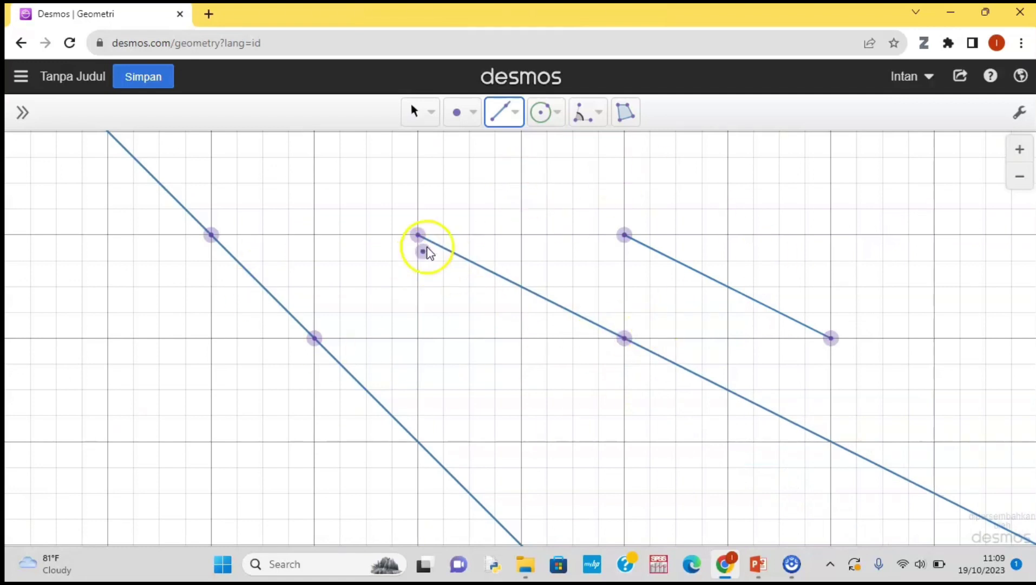
Step: Delete the ray that starts at (-2, 2)
left_click(415, 111)
left_click(475, 265)
left_click(429, 112)
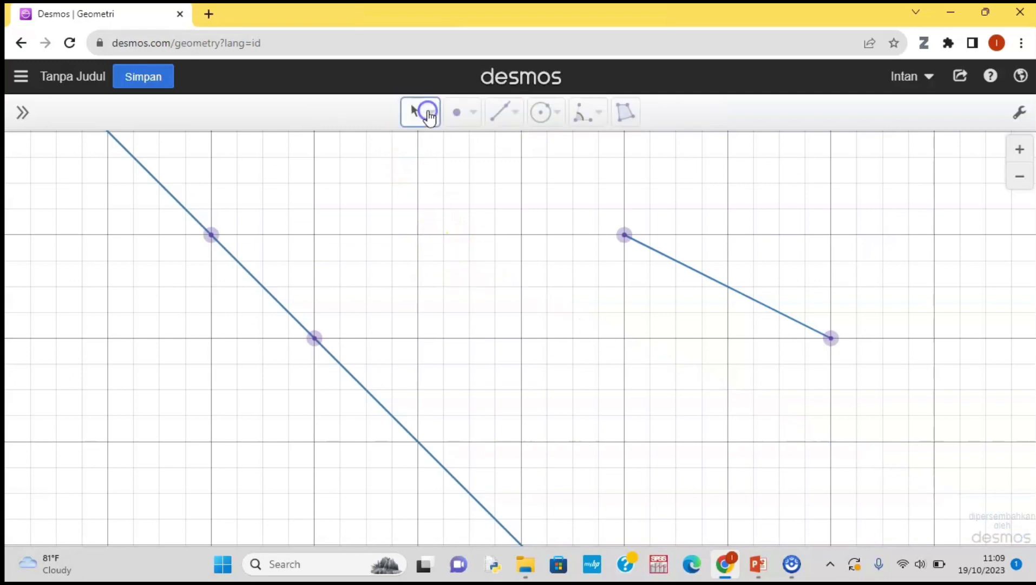
Step: Draw a parallel line (Sejajar) to the segment through the major grid intersection one square below the segment's upper end
left_click(515, 113)
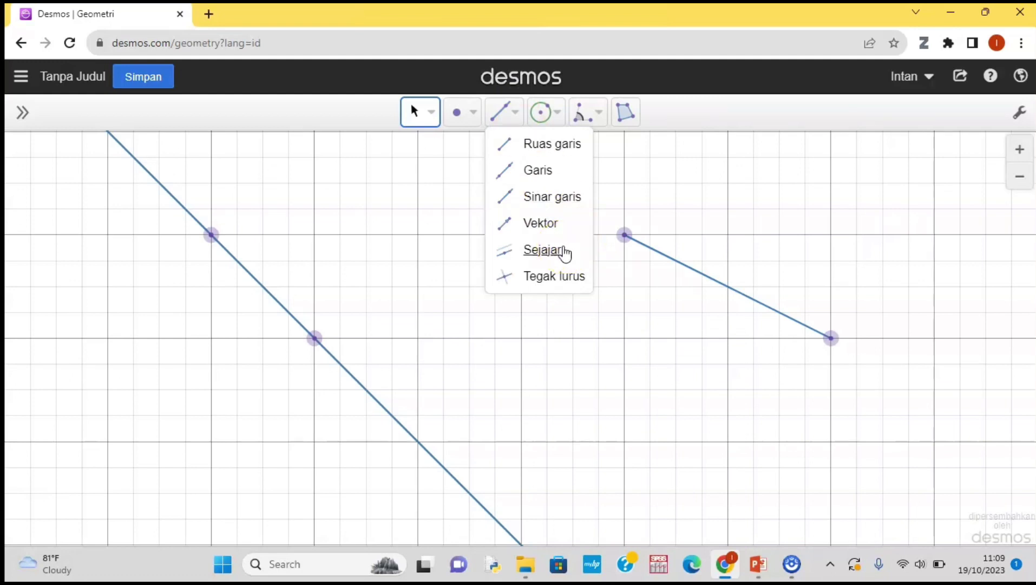
left_click(543, 250)
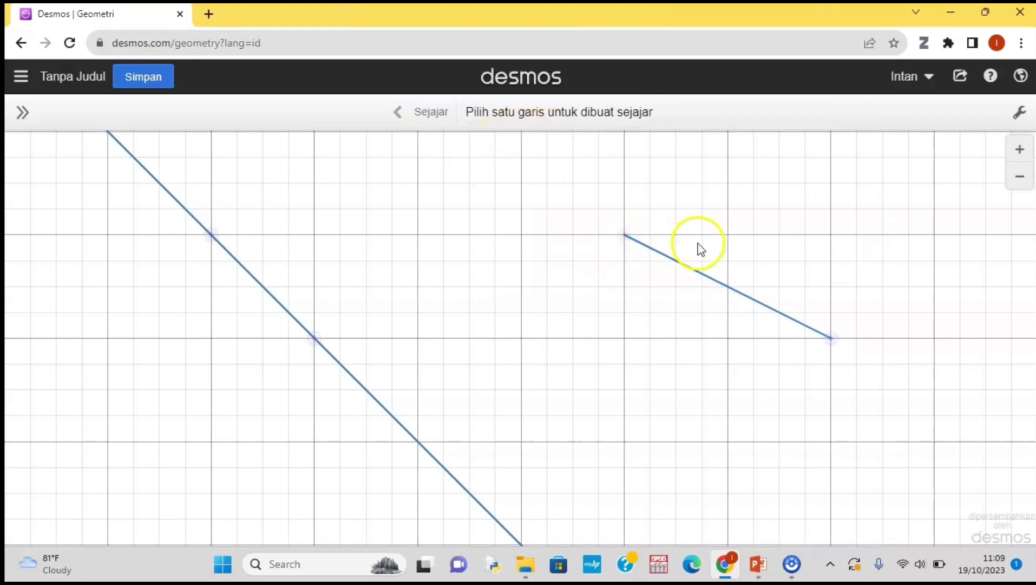
left_click(720, 283)
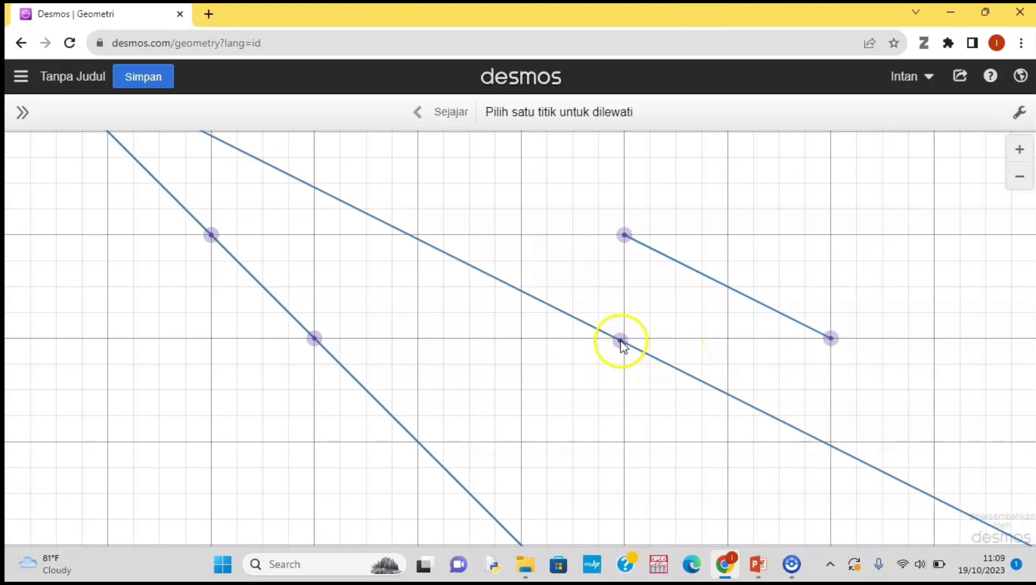
left_click(625, 340)
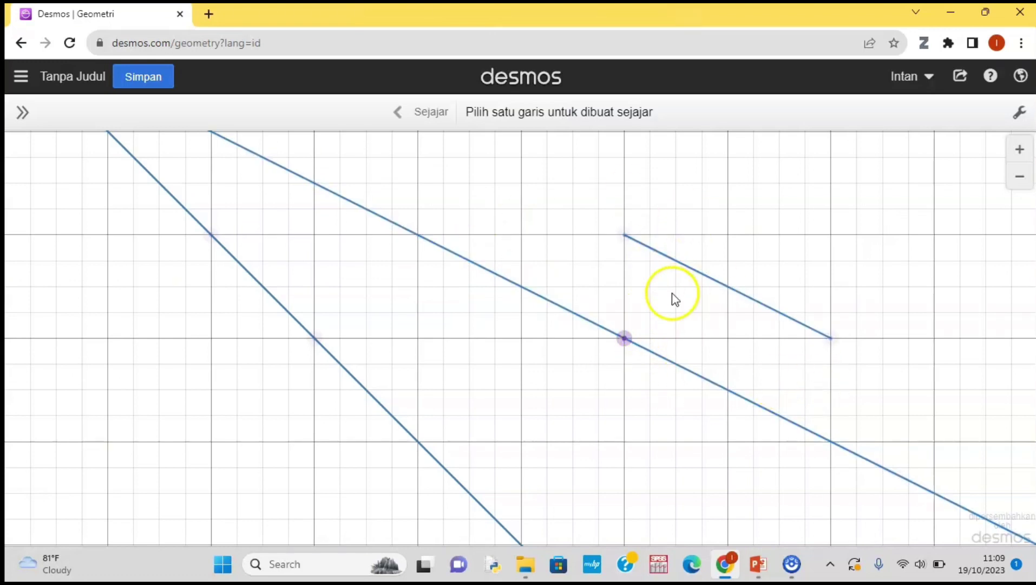
left_click(414, 112)
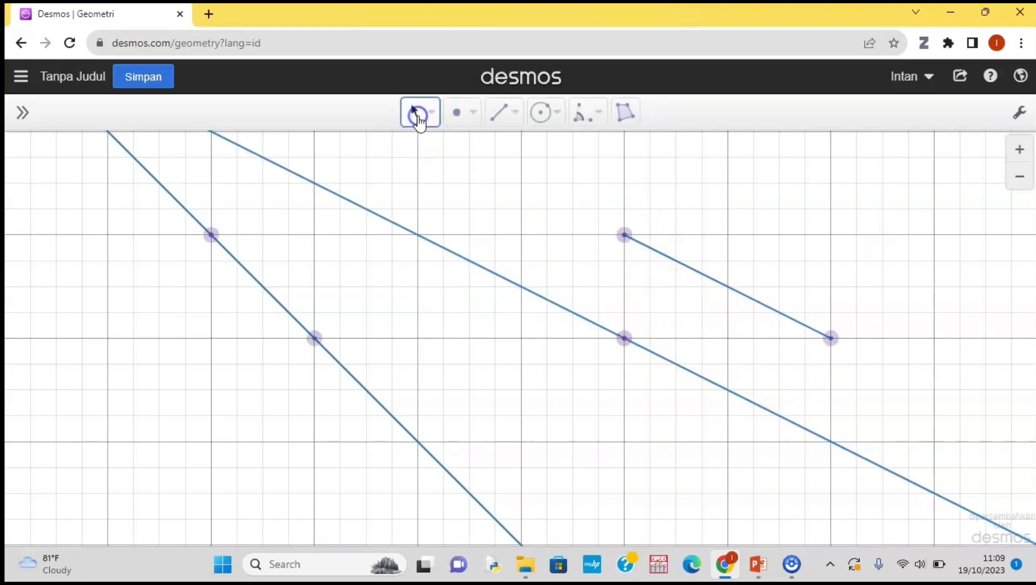
Step: Draw a line (Garis) through two major grid intersections, the second two squares right of and two squares below the first
left_click(500, 112)
left_click(516, 112)
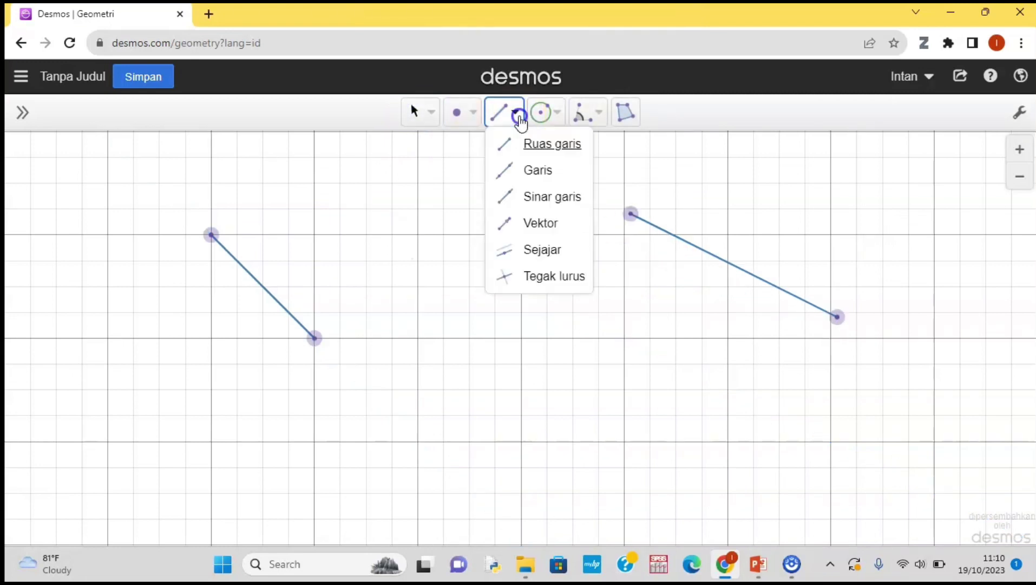
left_click(538, 172)
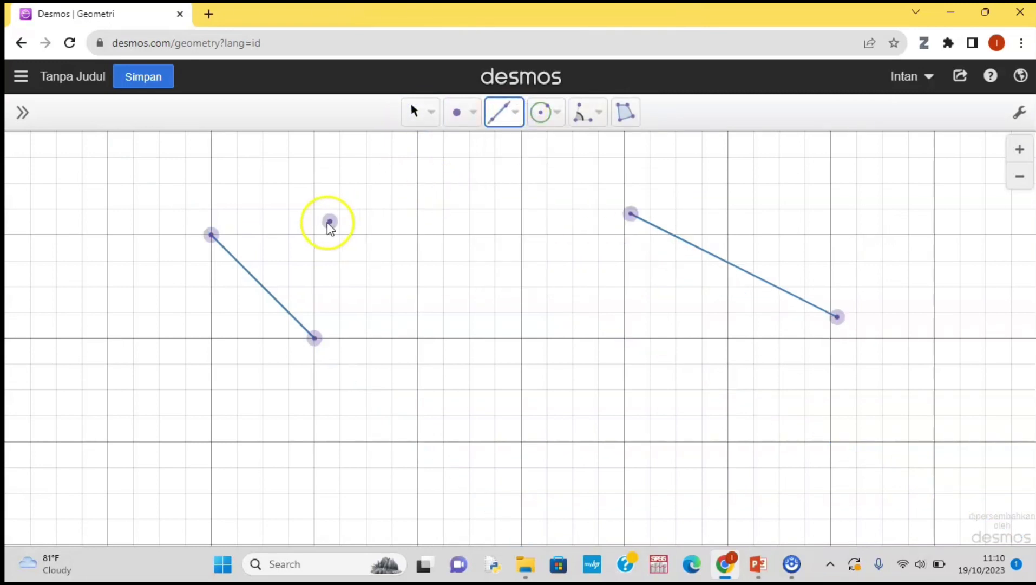
left_click(315, 236)
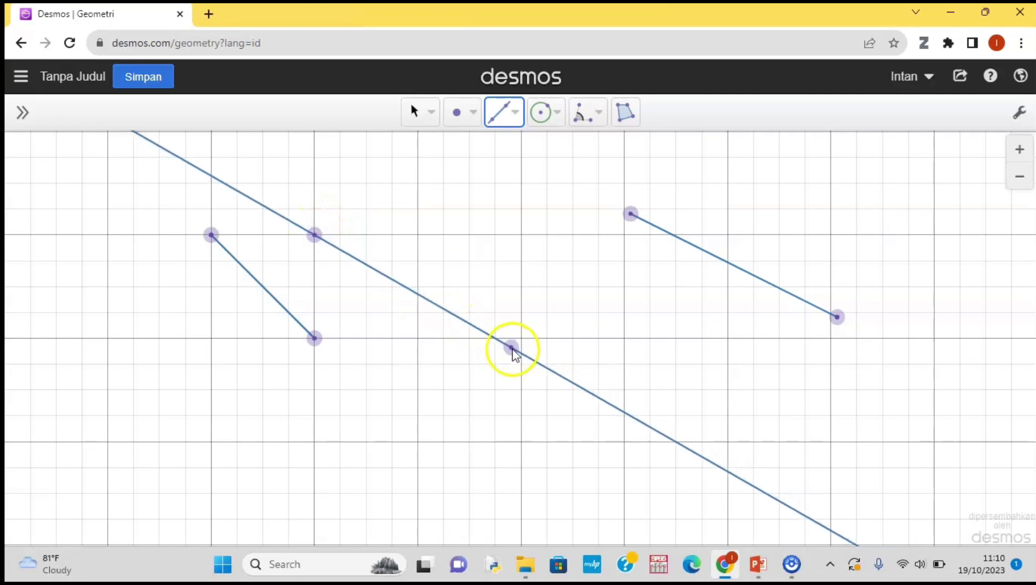
left_click(522, 441)
key("Escape")
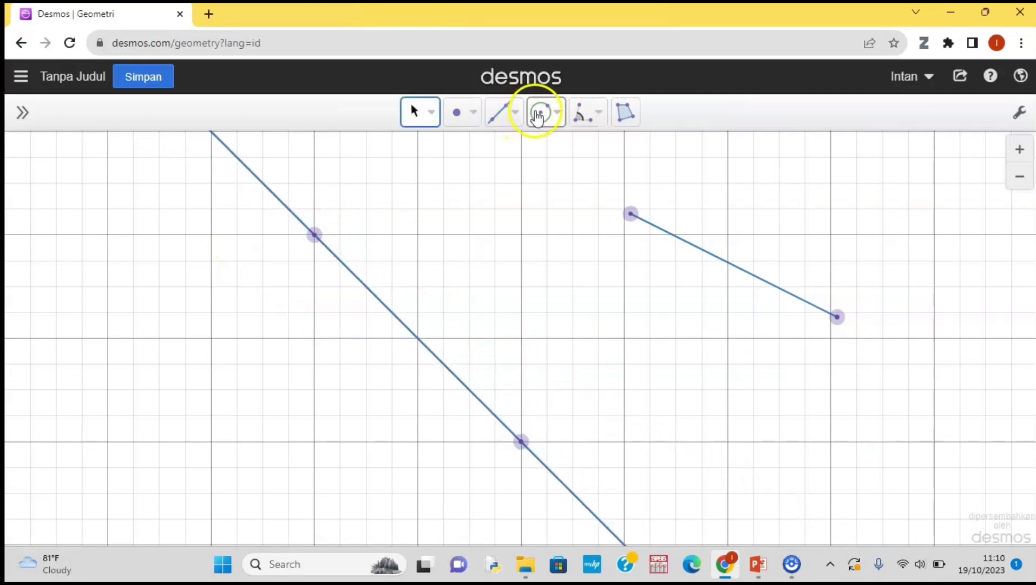
Step: Draw a perpendicular (Tegak lurus) to the long line, passing through the middle between its two defining points
left_click(509, 115)
left_click(513, 120)
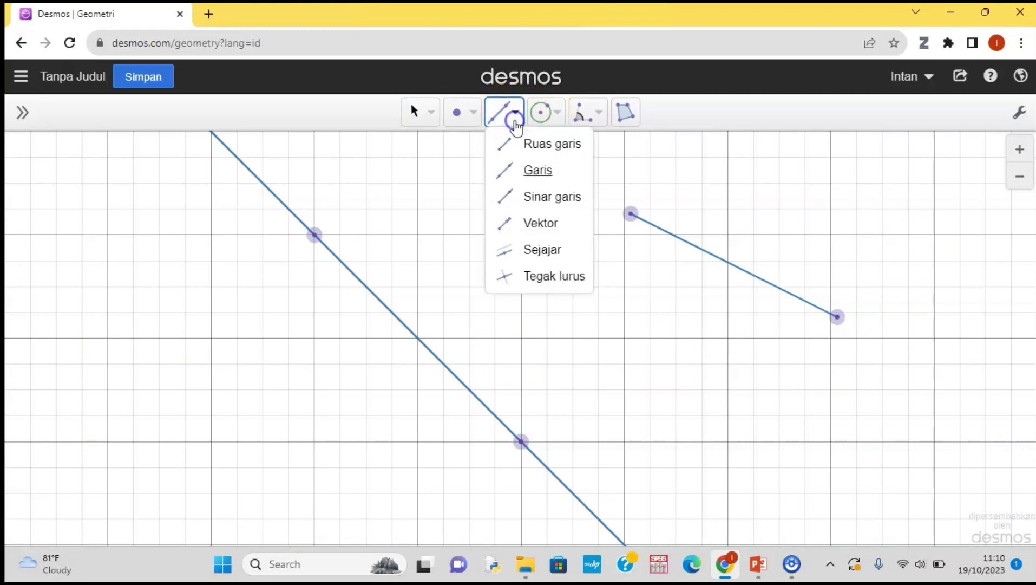
left_click(552, 277)
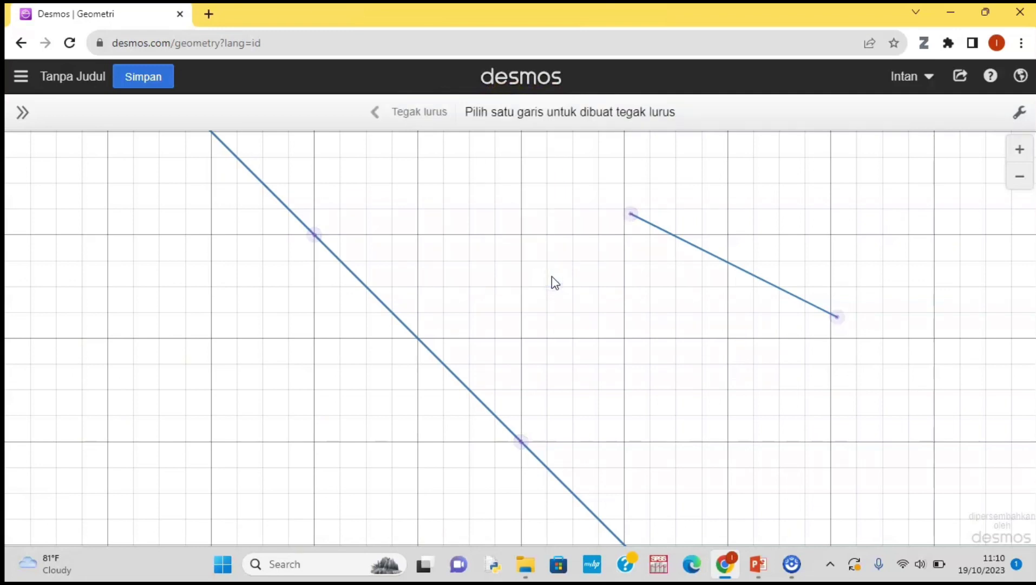
left_click(373, 292)
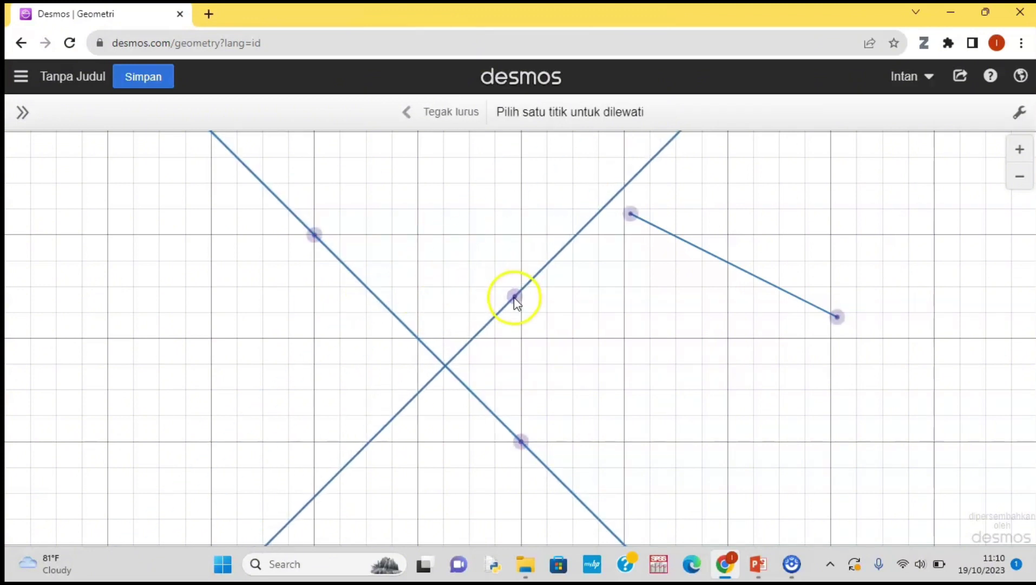
left_click(420, 341)
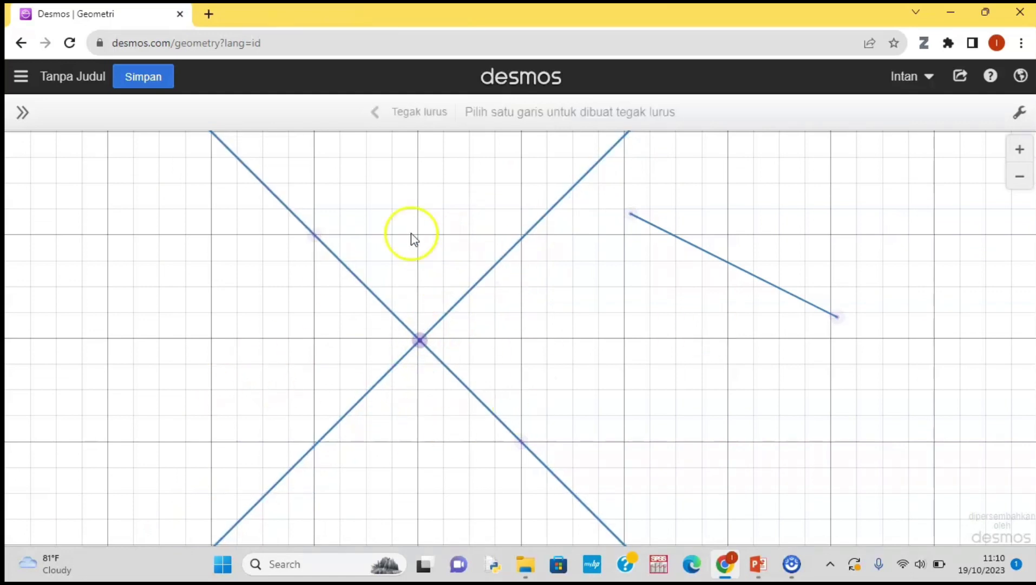
left_click(403, 111)
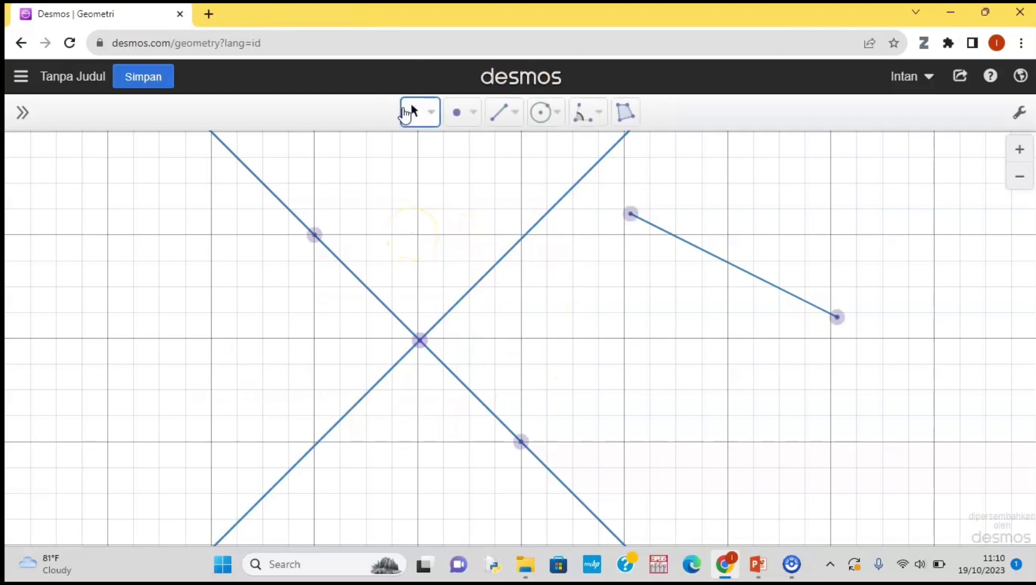
left_click(514, 118)
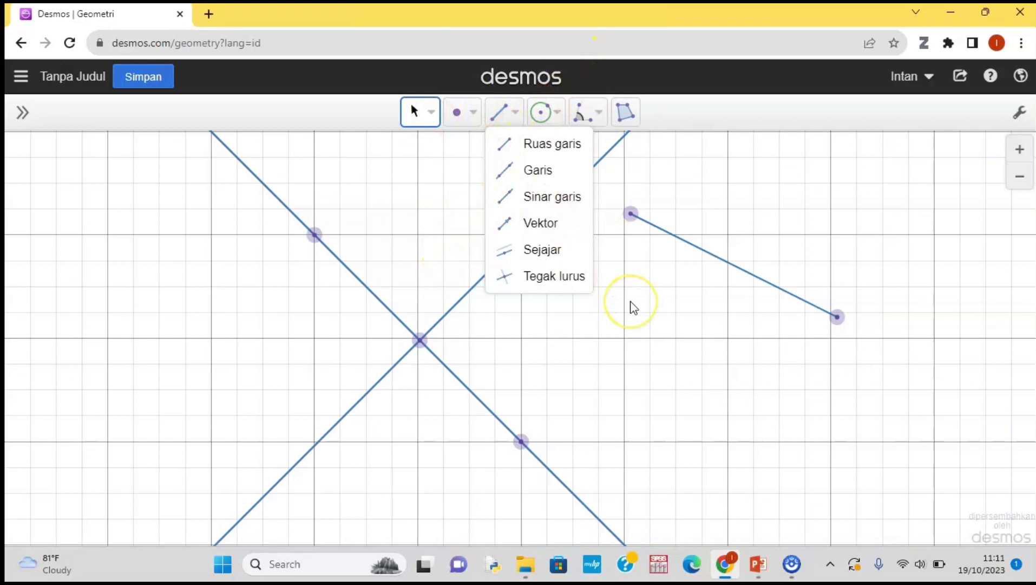
left_click(599, 114)
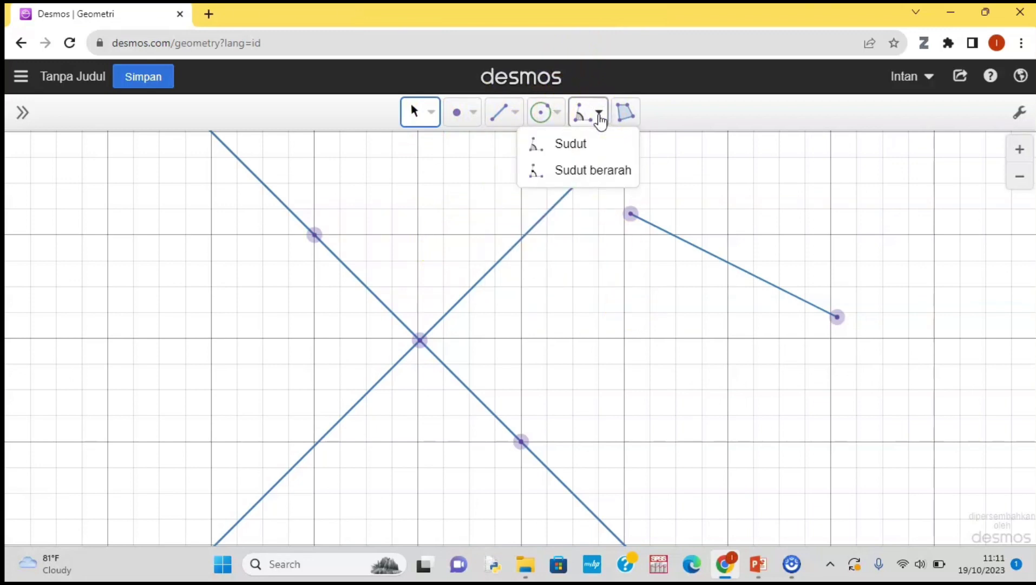
left_click(599, 118)
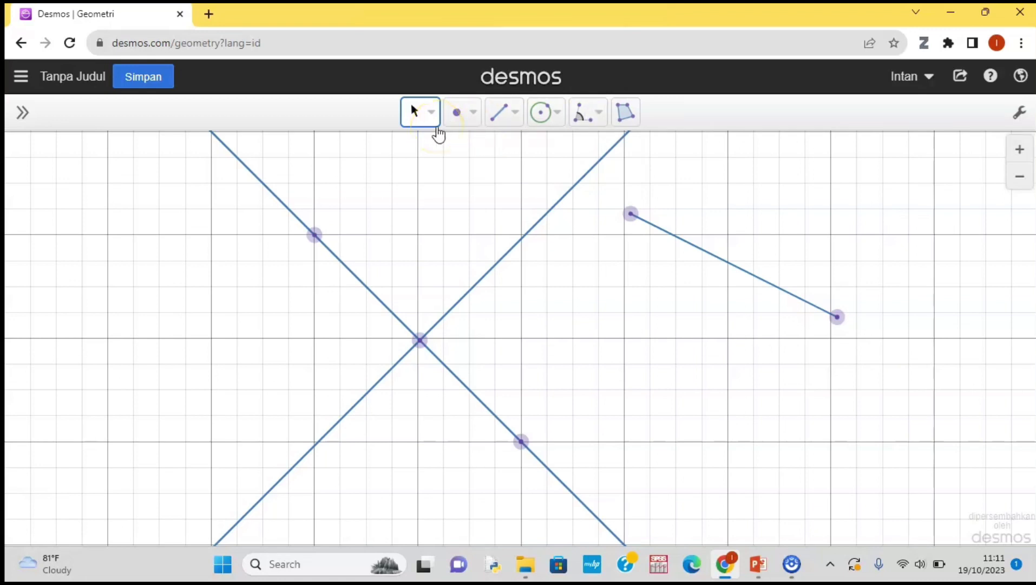
left_click(504, 115)
left_click(515, 114)
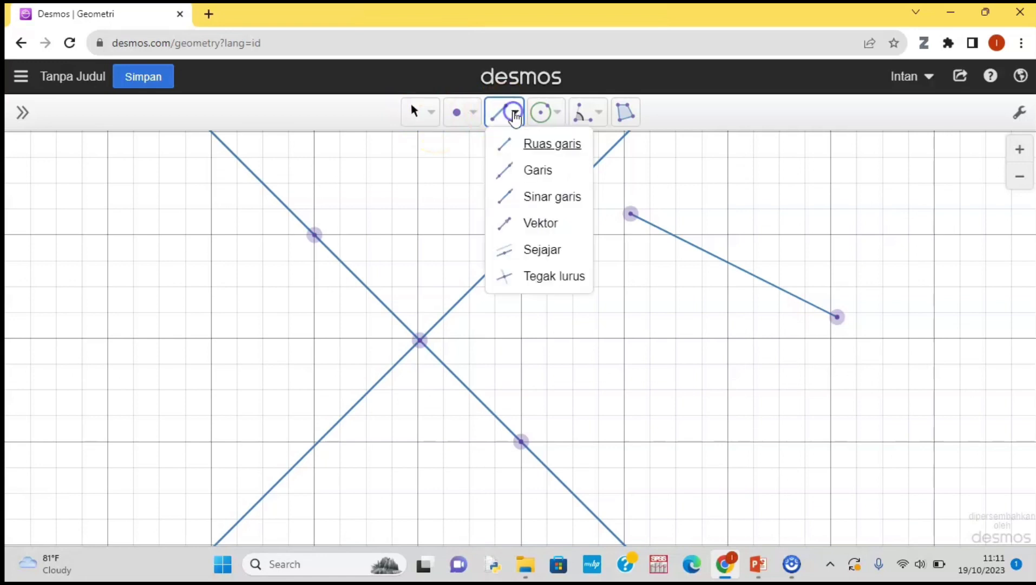
Step: Place a point (Titik) below the segment's upper end and join it to the segment's lower end with a new segment (Ruas garis)
left_click(459, 106)
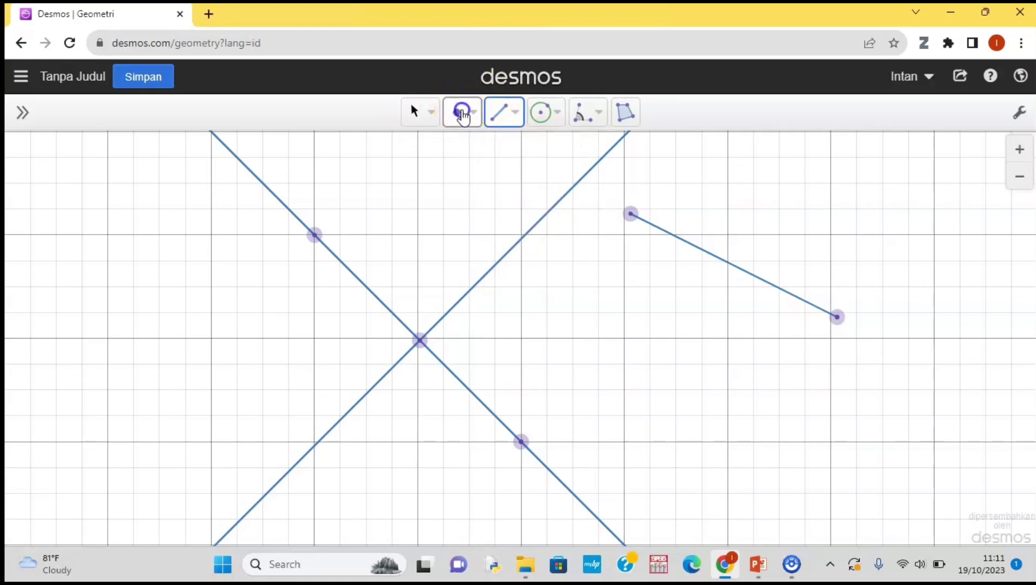
left_click(474, 115)
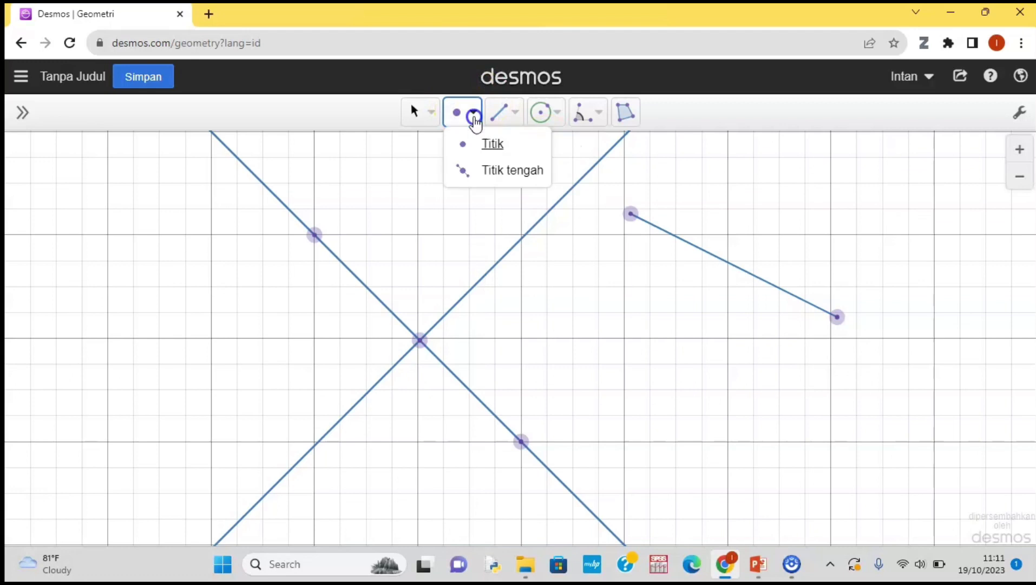
left_click(470, 152)
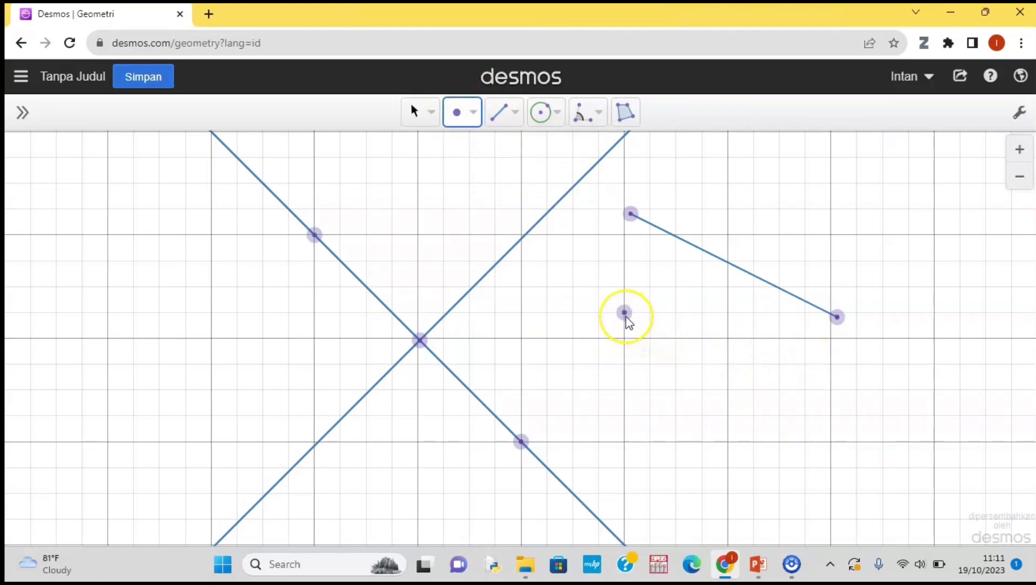
left_click(625, 313)
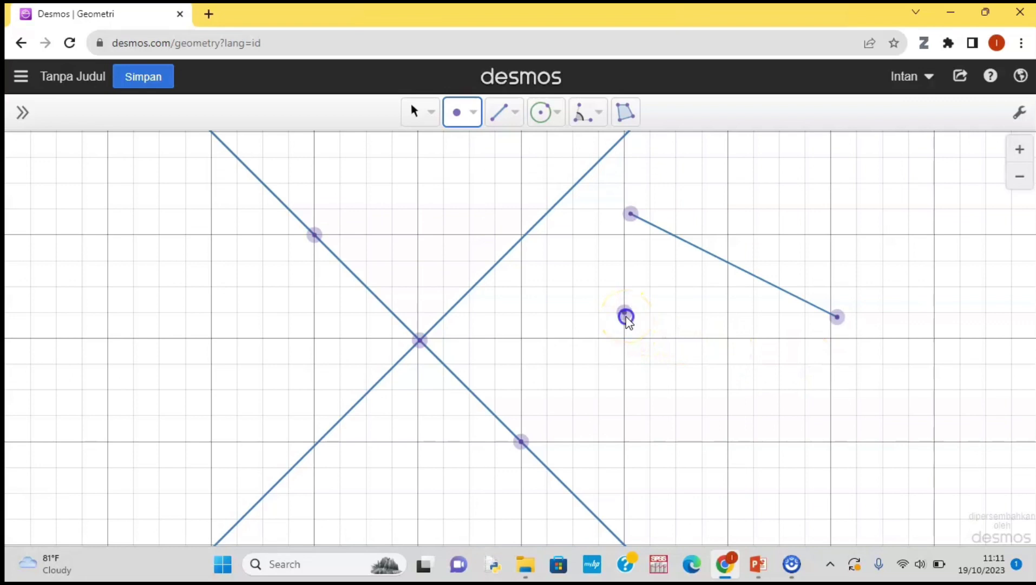
left_click(512, 129)
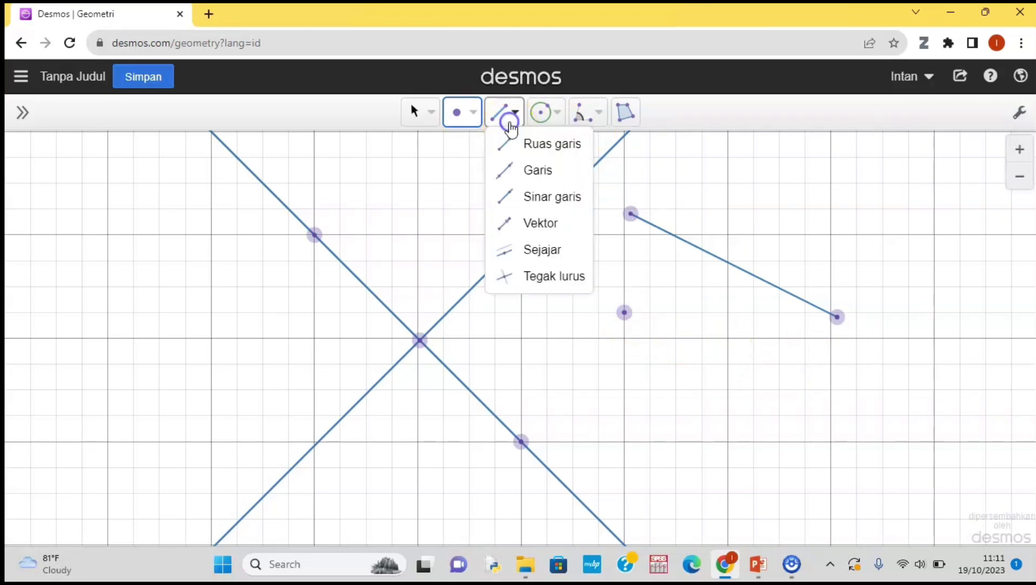
left_click(541, 149)
left_click_drag(625, 313, 844, 320)
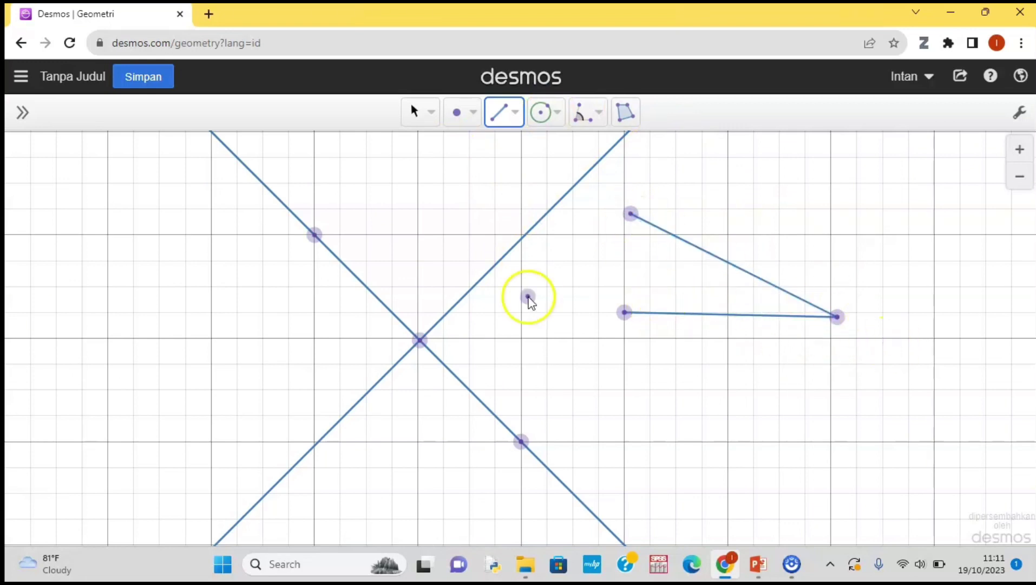
Step: Mark the angle (Sudut) between the two segments at their shared endpoint
left_click(598, 115)
left_click(595, 145)
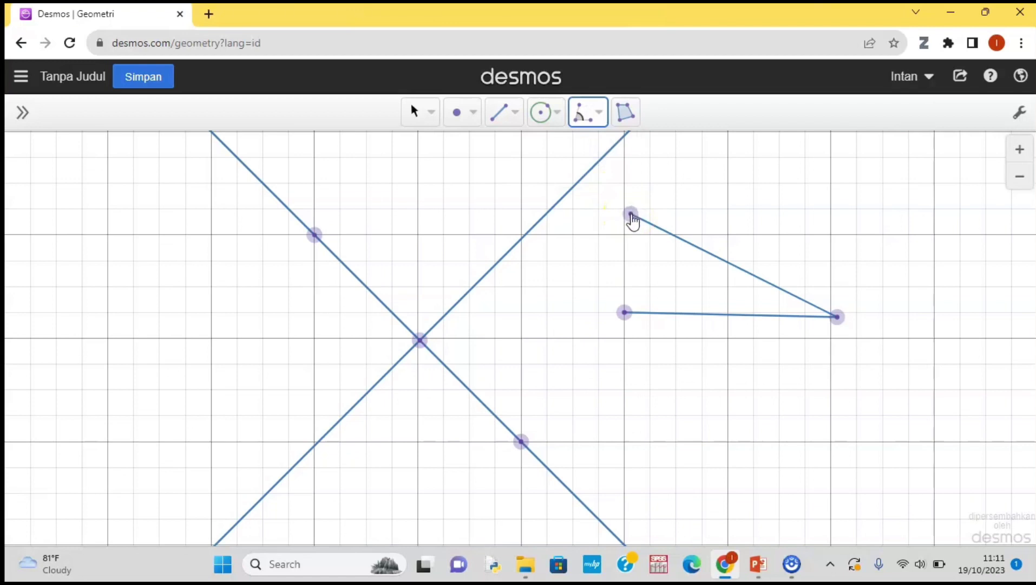
left_click(837, 319)
left_click(623, 315)
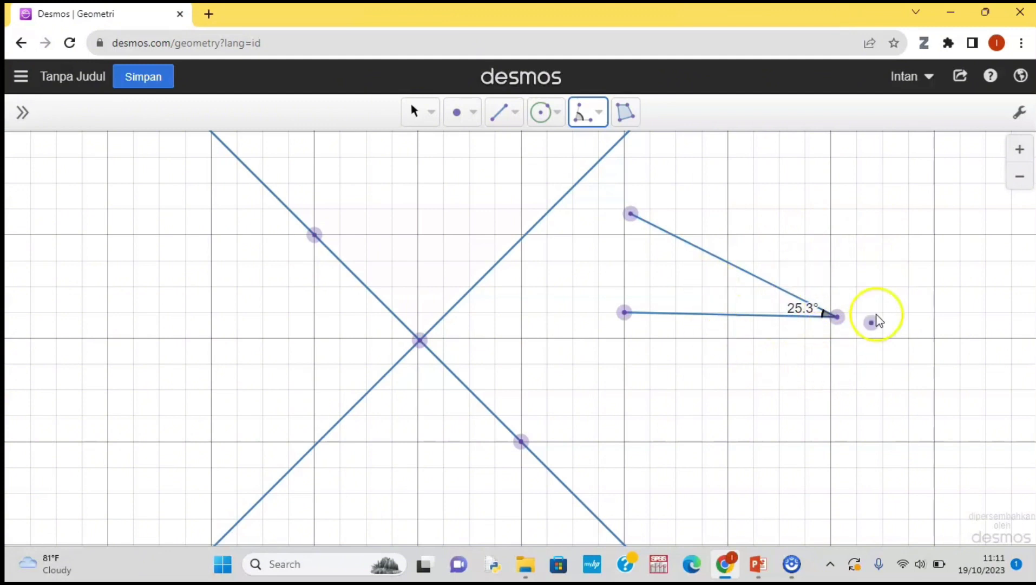
Step: Move the upper segment's free end to just above the shared endpoint, opening the marked angle to about 90°
left_click(431, 121)
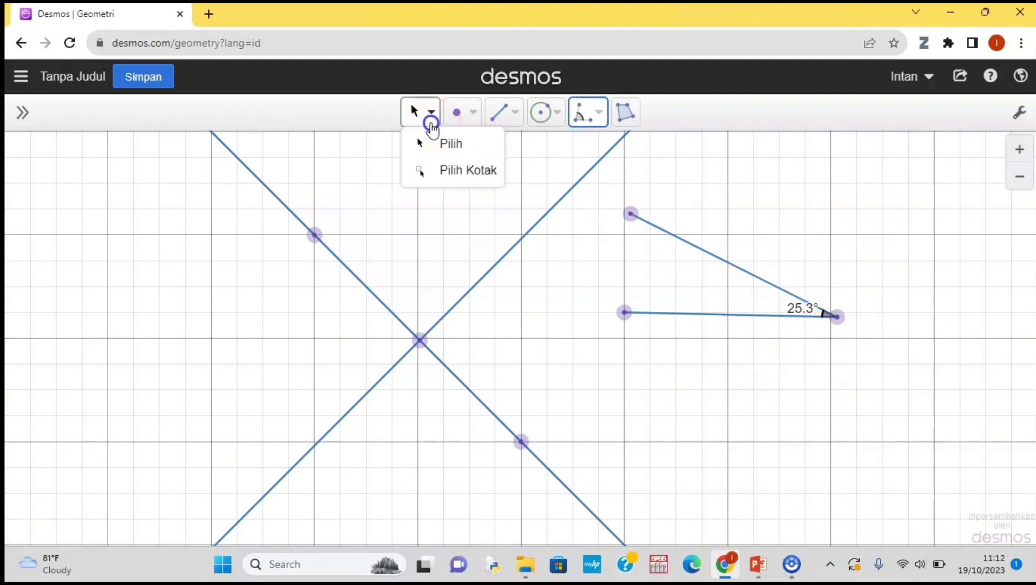
left_click(458, 146)
left_click_drag(631, 213, 842, 148)
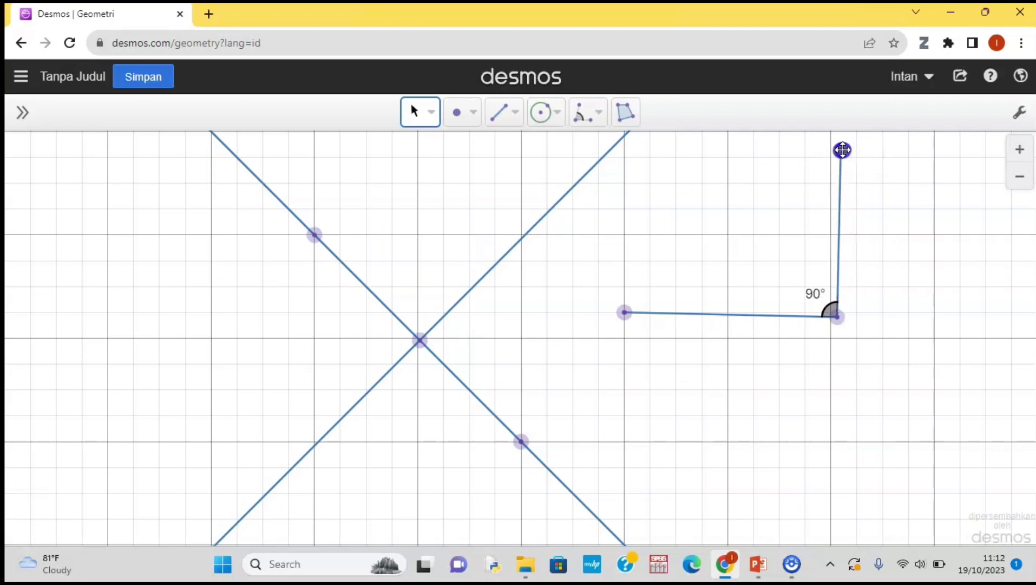
mouse_move(842, 150)
left_mouse_down()
mouse_move(867, 160)
mouse_move(828, 157)
mouse_move(843, 156)
left_mouse_up()
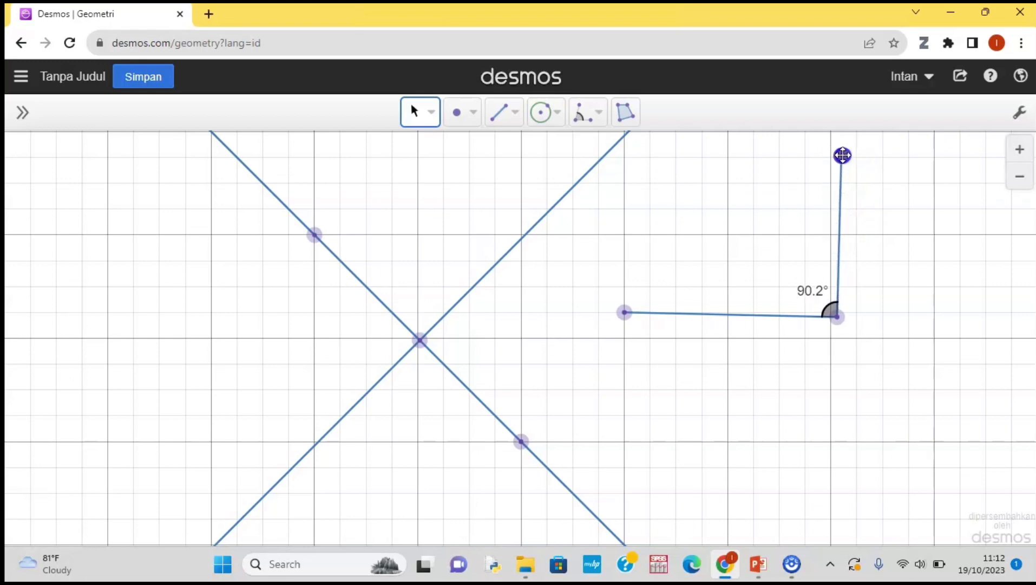
left_click(442, 279)
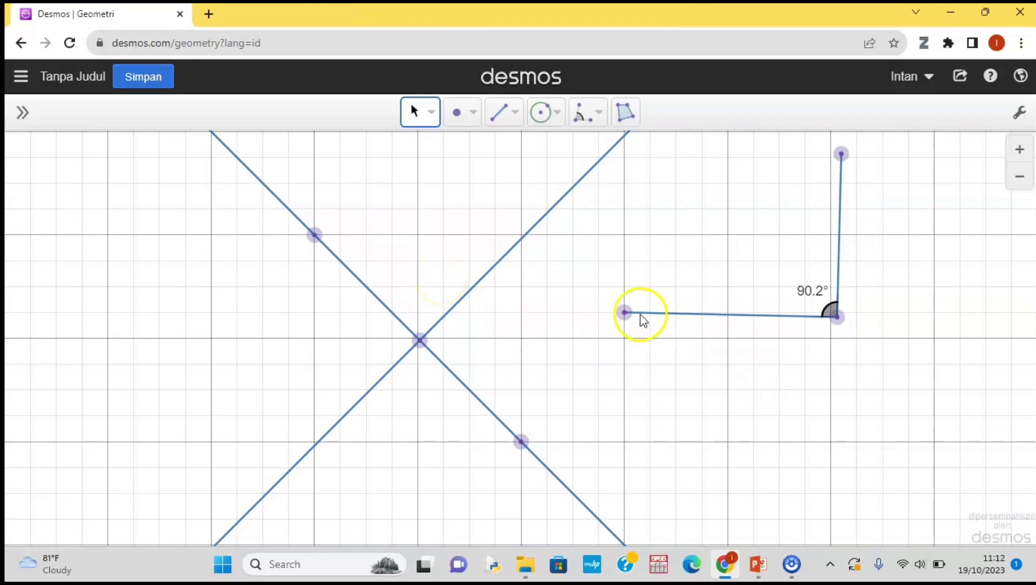
Step: Align the three points of the marked angle with the major grid lines to form an exact 90° angle
left_click_drag(624, 315, 623, 338)
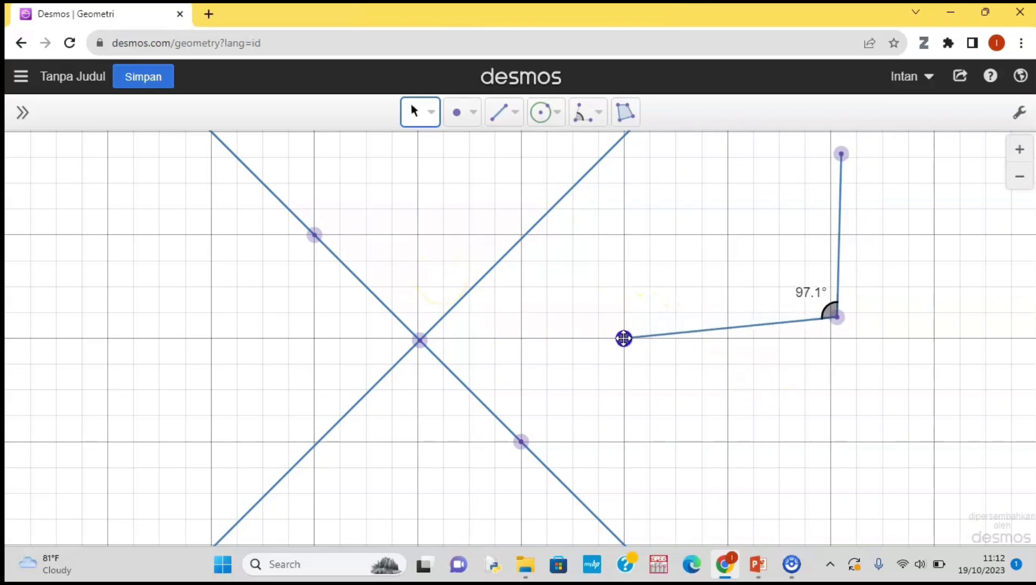
left_click_drag(836, 316, 829, 338)
left_click_drag(841, 154, 831, 157)
left_click(768, 369)
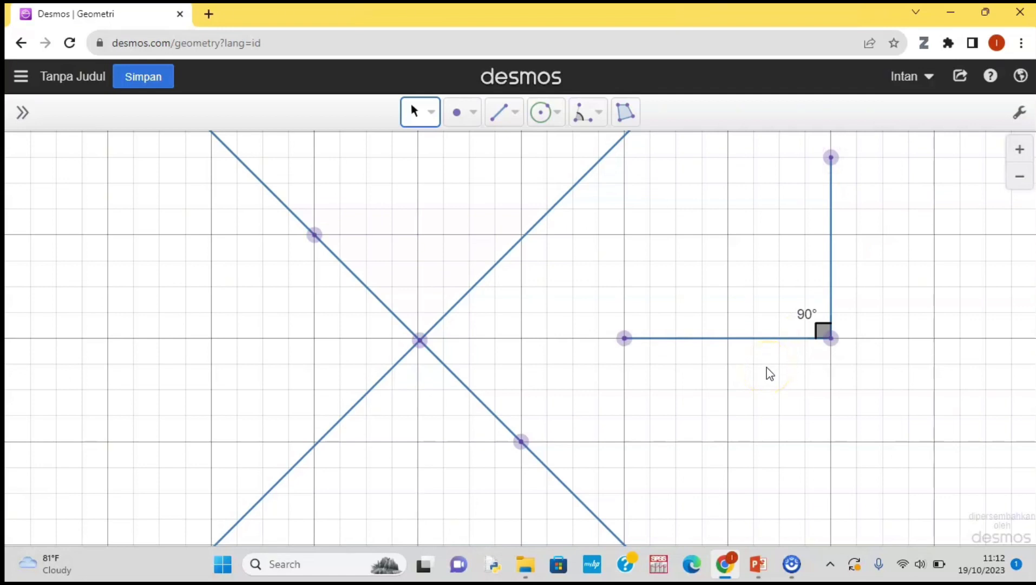
Step: Turn on the label of the vertical segment
left_click(830, 213)
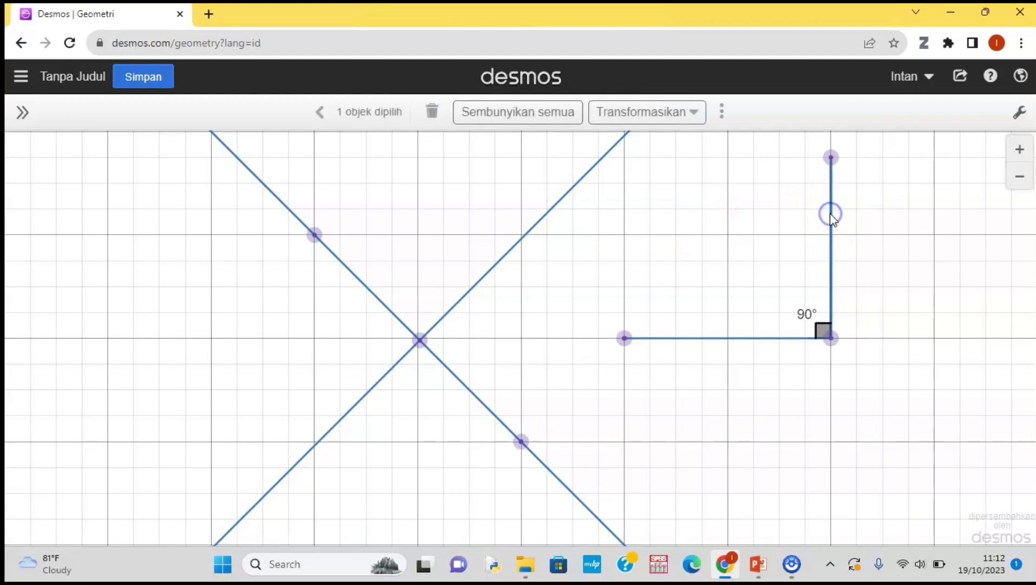
left_click(722, 111)
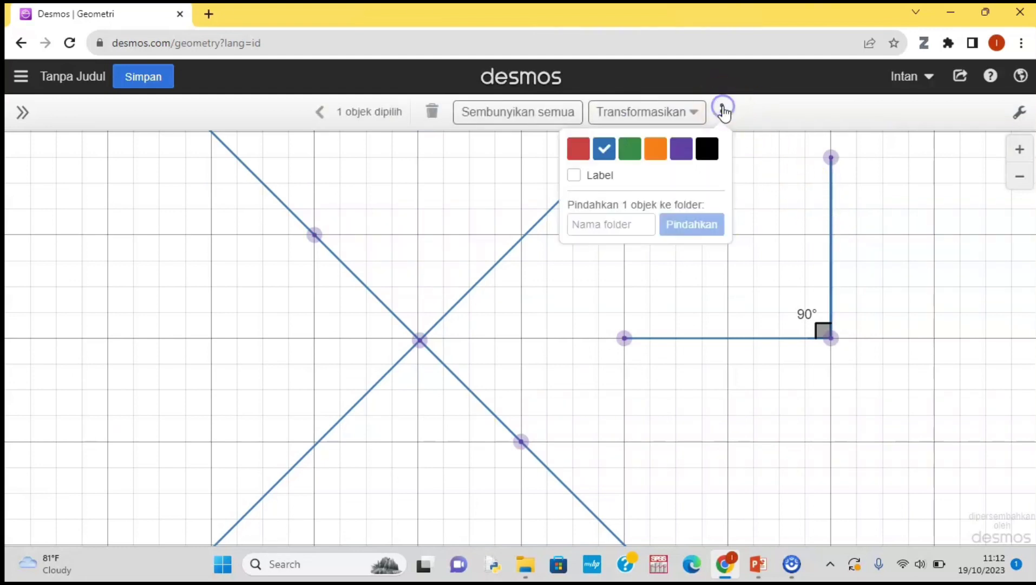
left_click(581, 172)
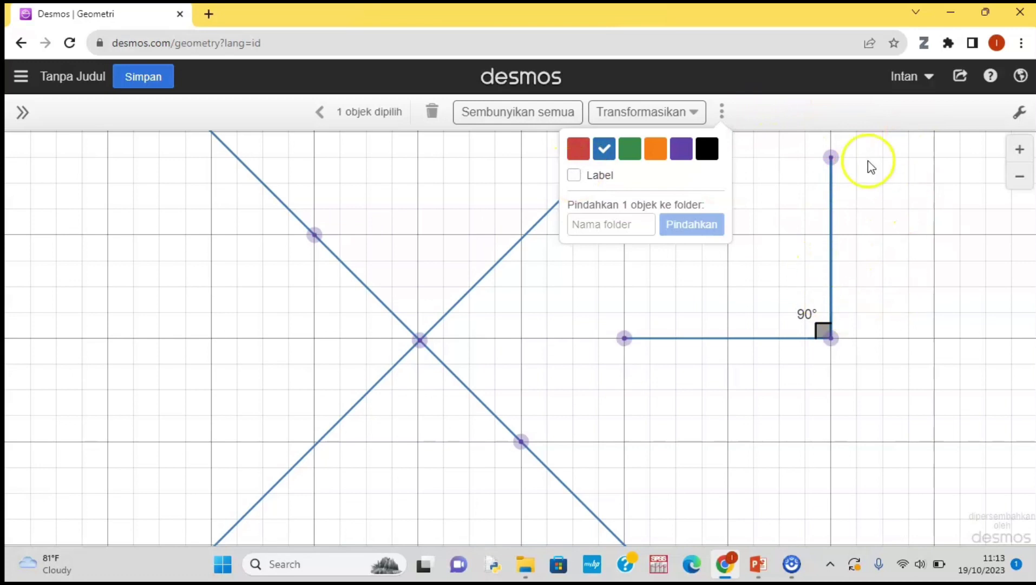
left_click(585, 173)
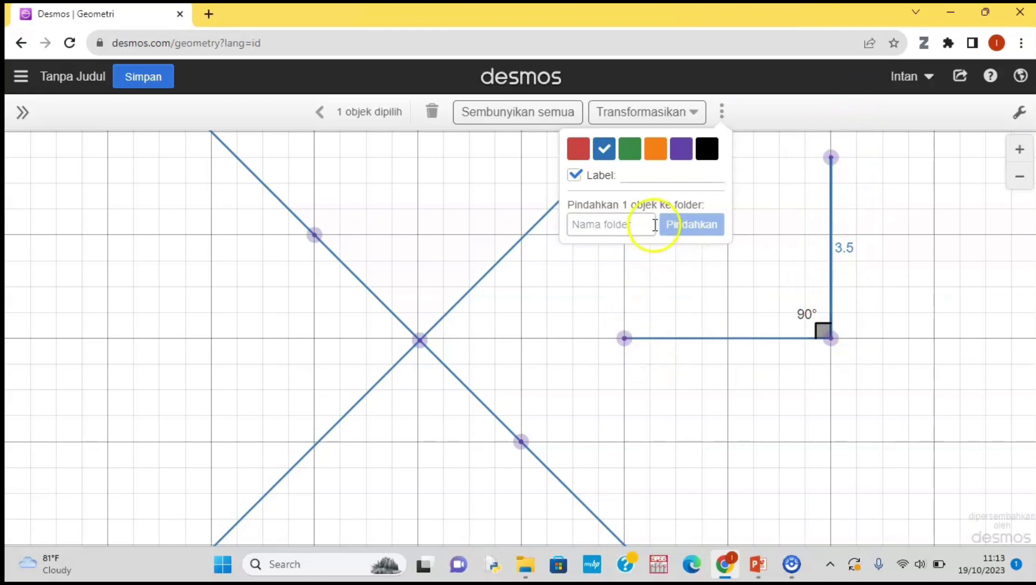
Step: Move the vertical segment into a folder named "a"
left_click(627, 219)
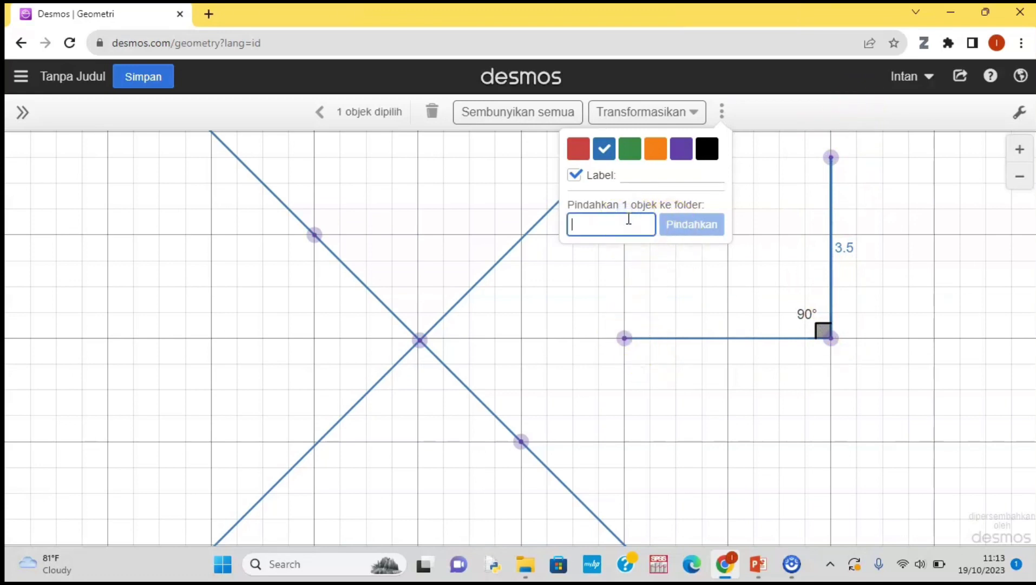
type("a")
left_click(677, 225)
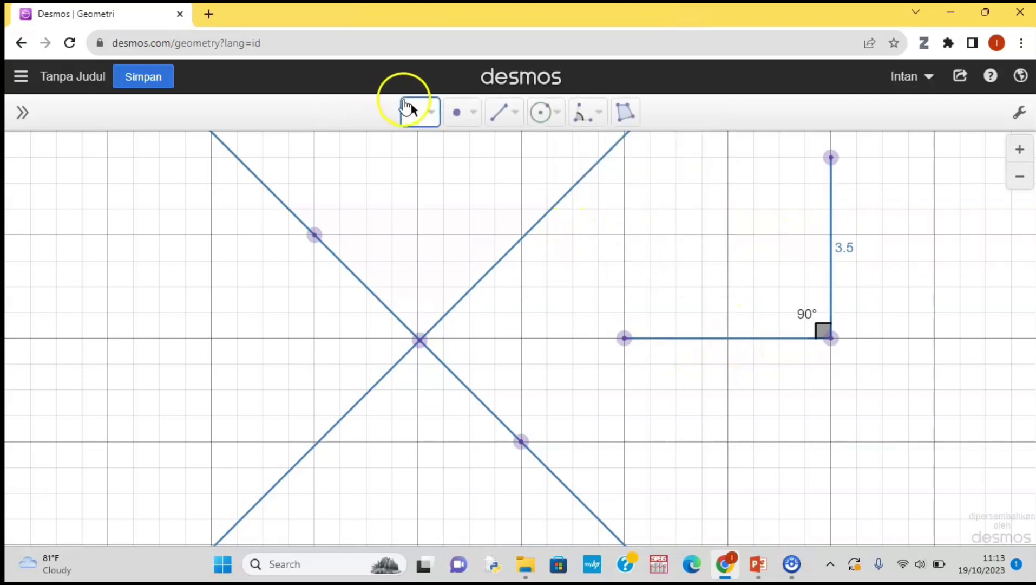
Step: Turn on the label of the horizontal segment
left_click(672, 340)
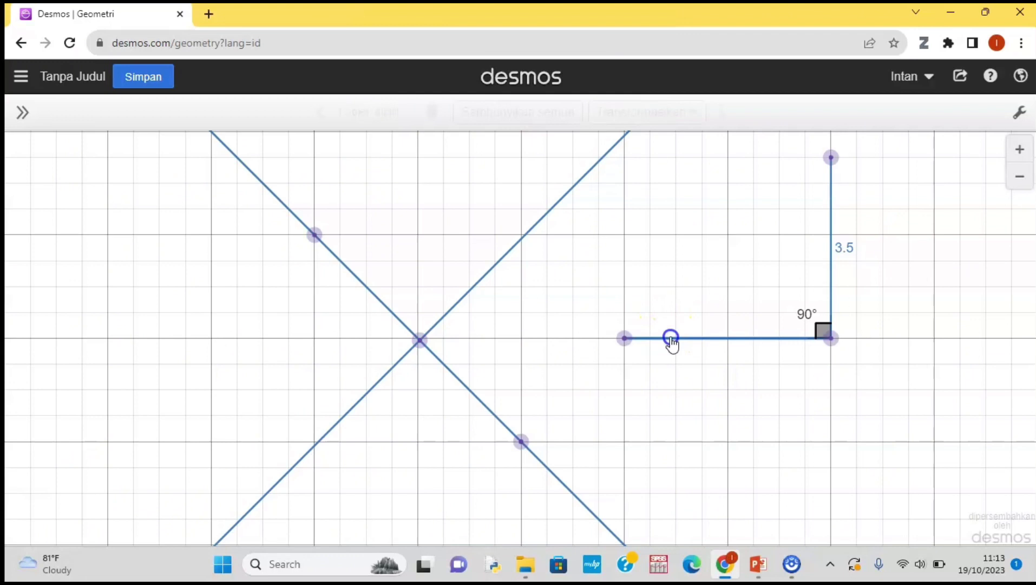
left_click(722, 116)
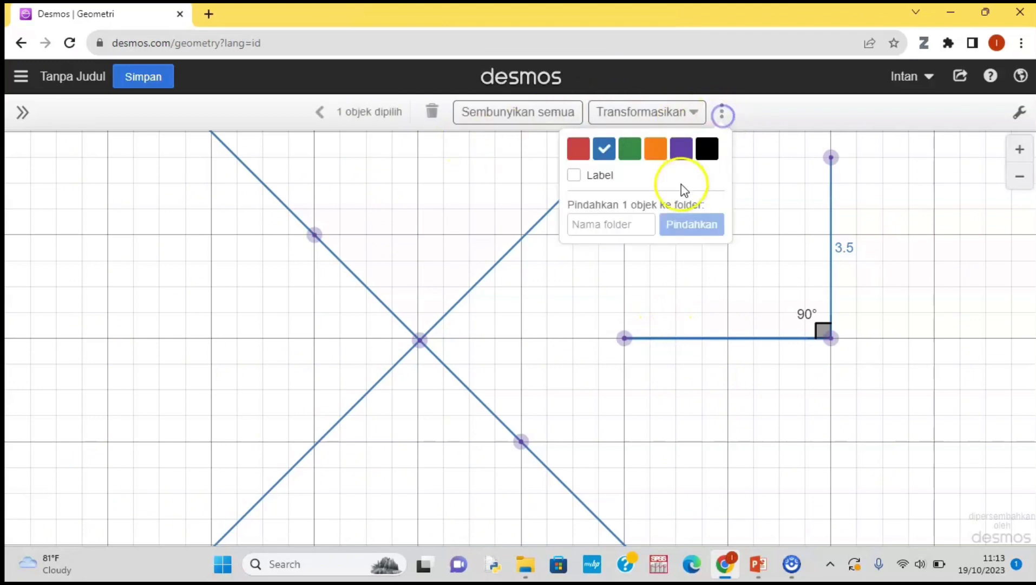
left_click(576, 175)
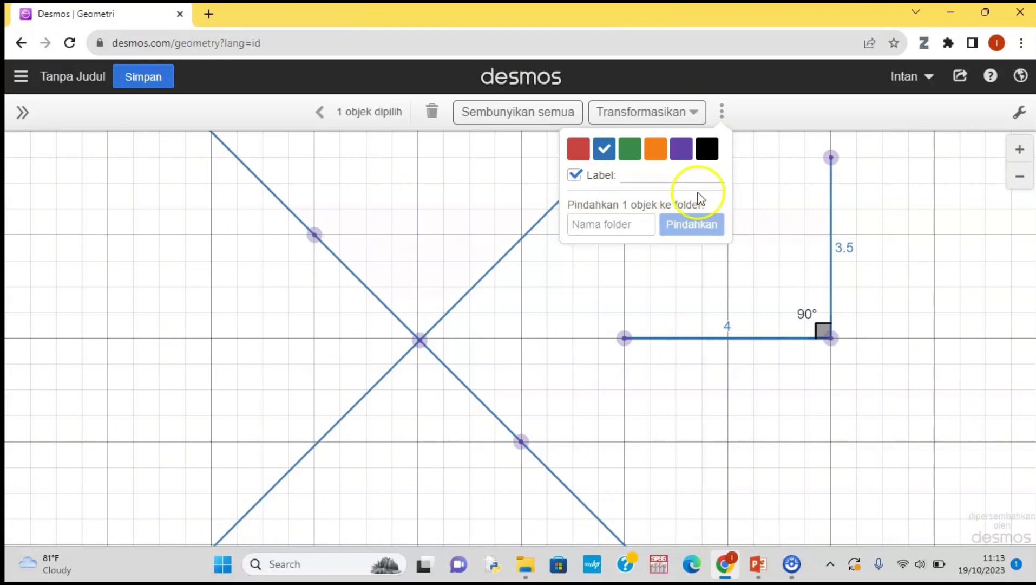
Step: Try "b" as the horizontal segment's label text, clear it and restore the default label
left_click(640, 180)
type("b")
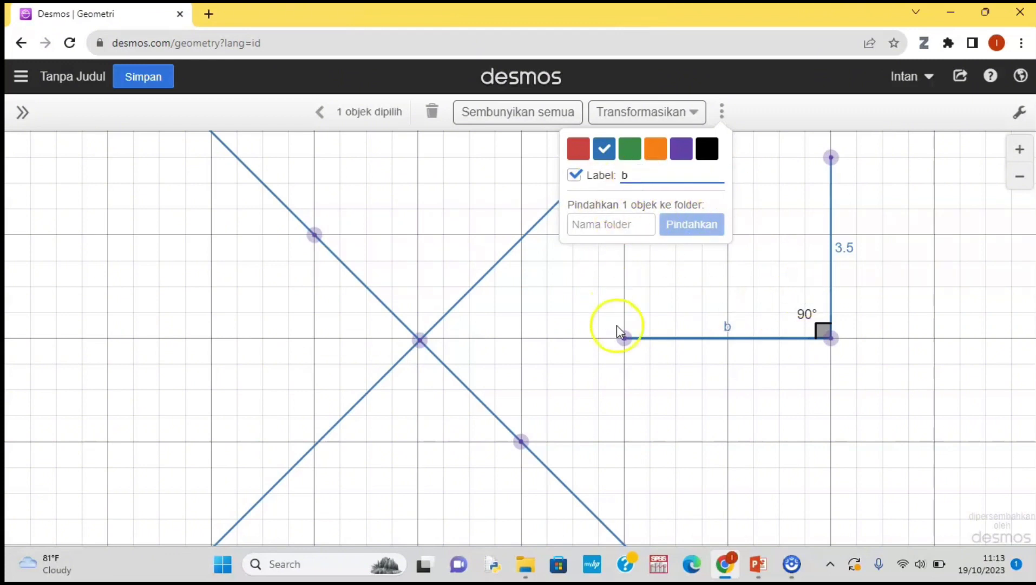
left_click(633, 223)
left_click(654, 181)
key("BackSpace")
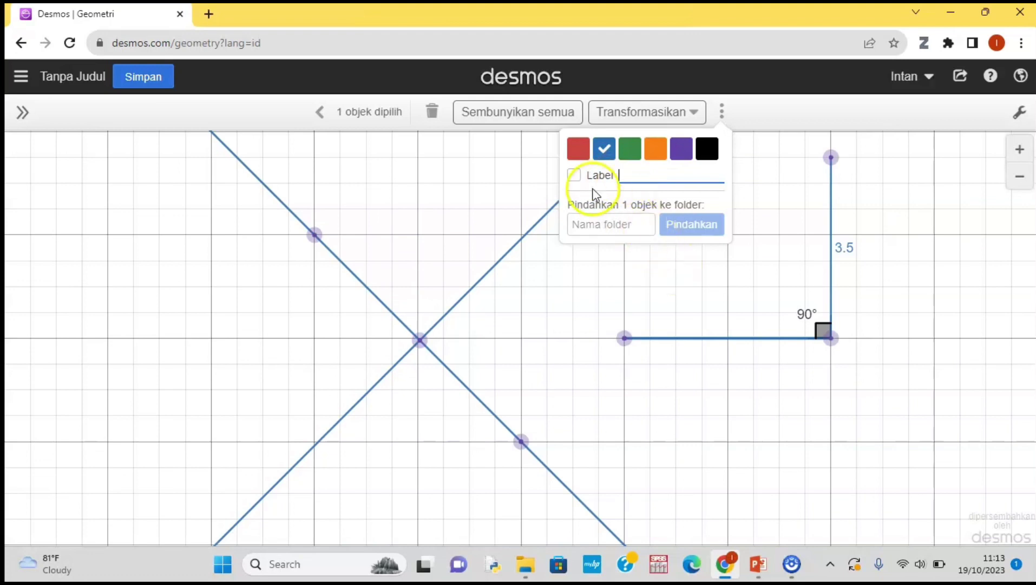
left_click(574, 175)
Step: Move the horizontal segment into a folder named "b"
left_click(624, 225)
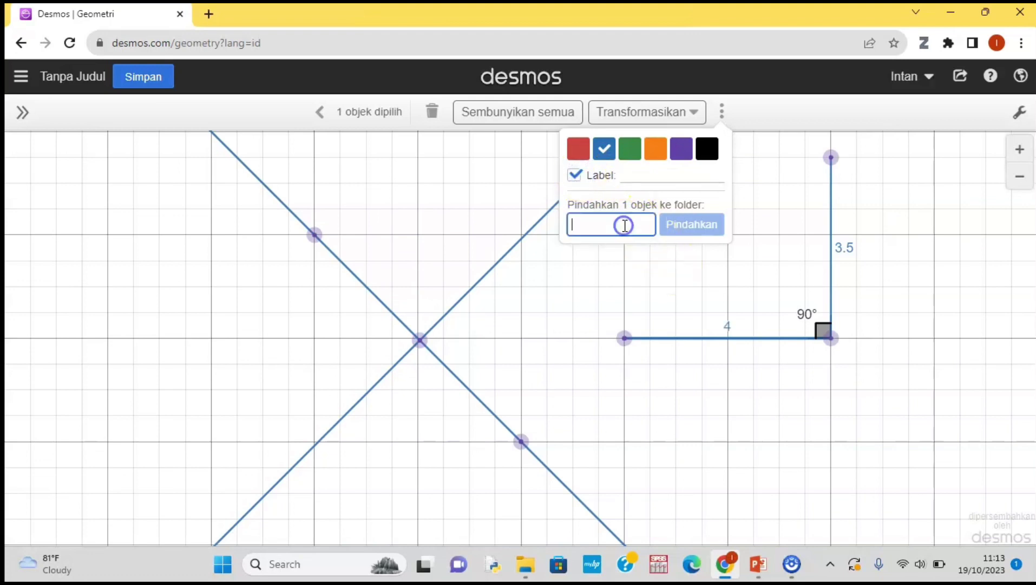
type("b")
left_click(679, 228)
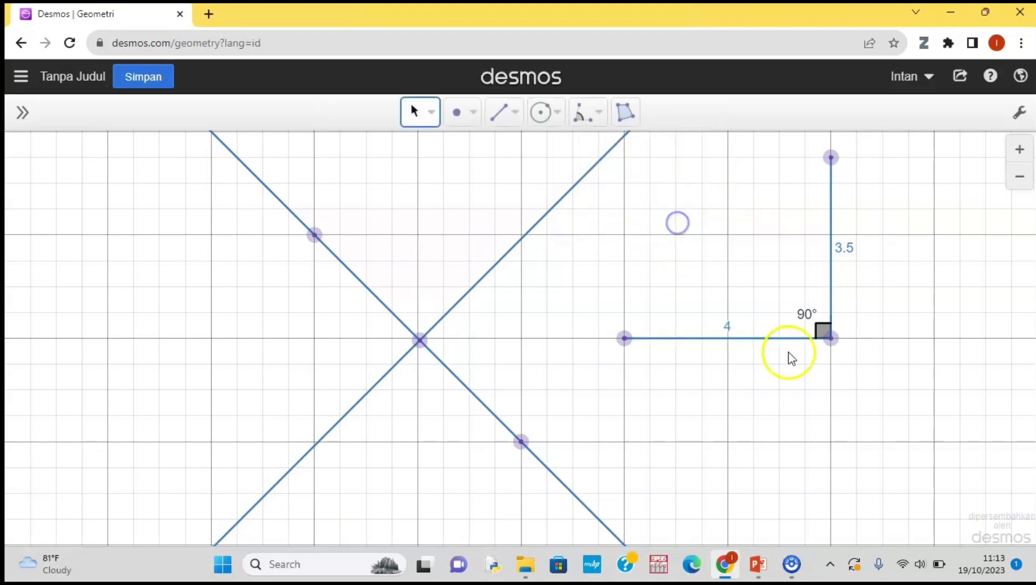